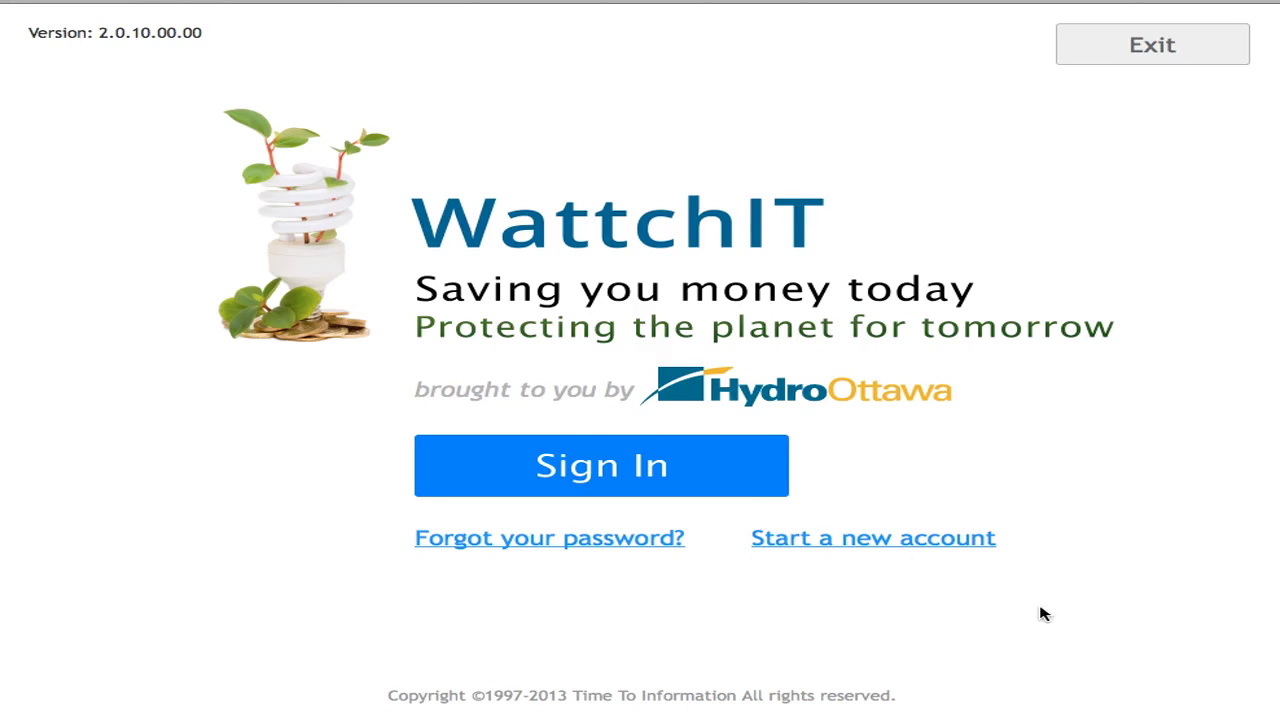
# - Sign in to WattchIT with the account username and password
pyautogui.click(597, 470)
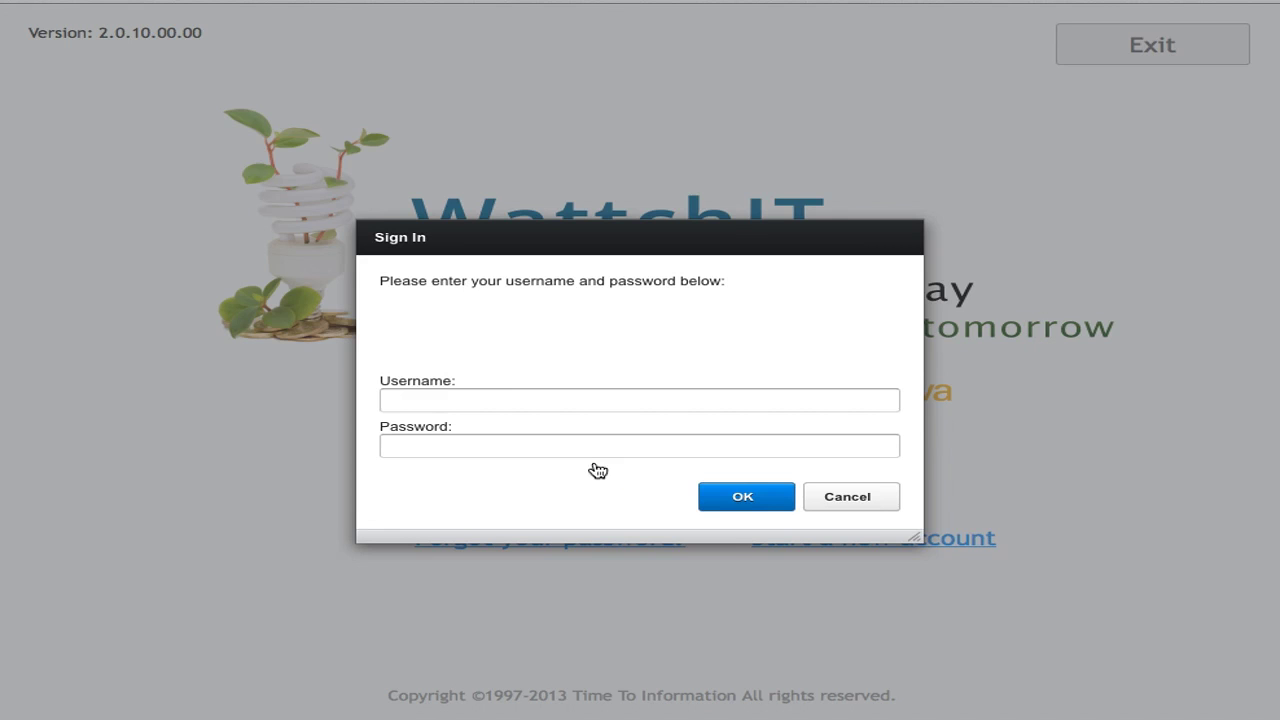
pyautogui.click(517, 403)
pyautogui.write('tbill')
pyautogui.press('Tab')
pyautogui.write('password')
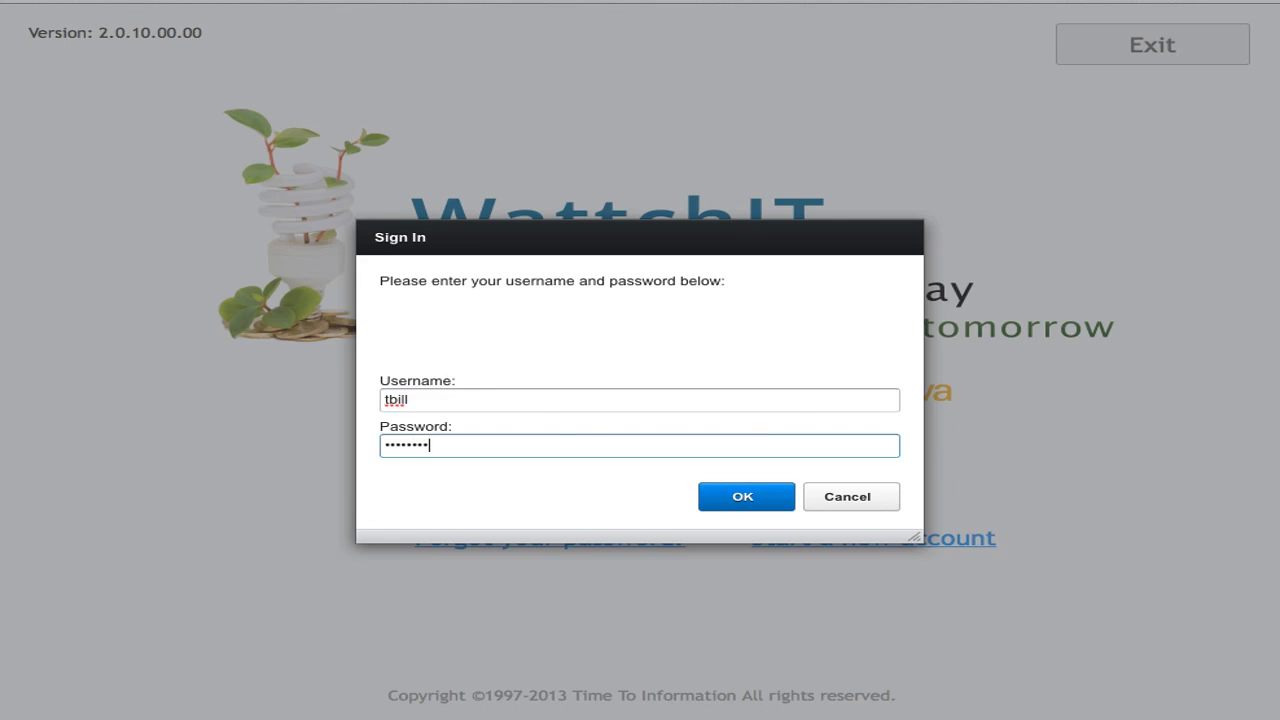
pyautogui.click(766, 500)
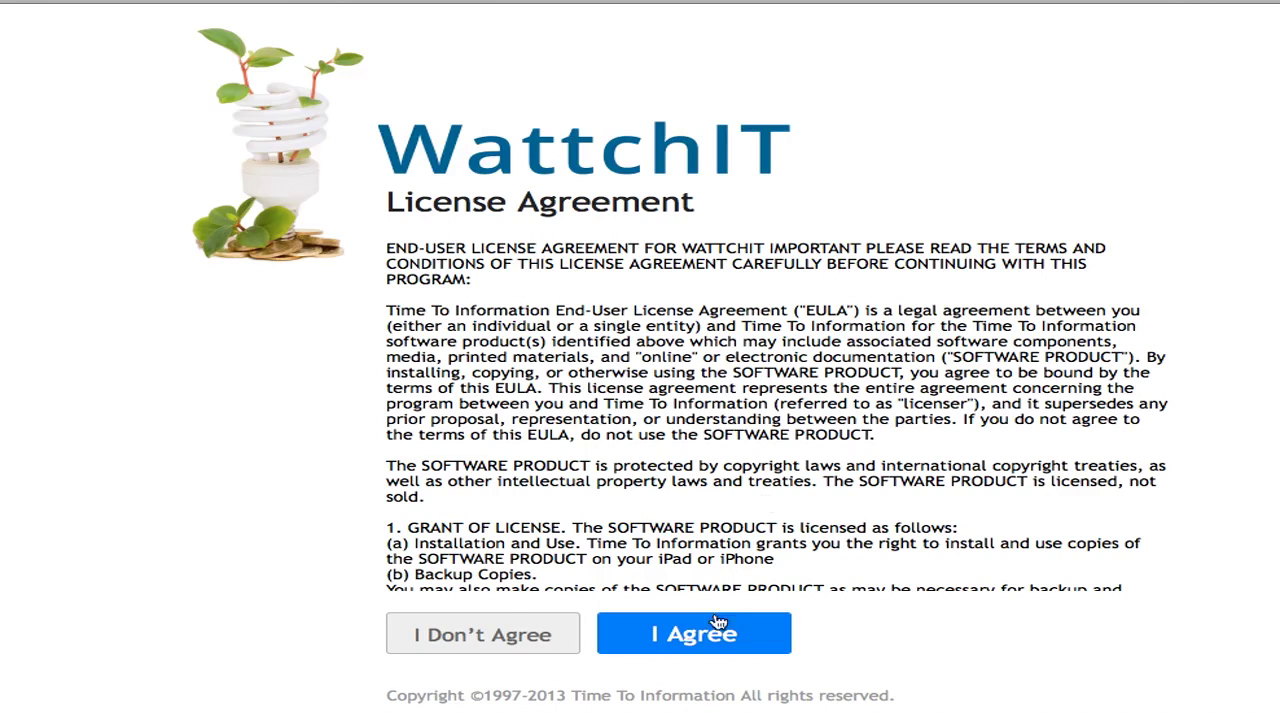
# - Accept the license, keep the house name 'My Home', and create its 14 default rooms
pyautogui.click(705, 637)
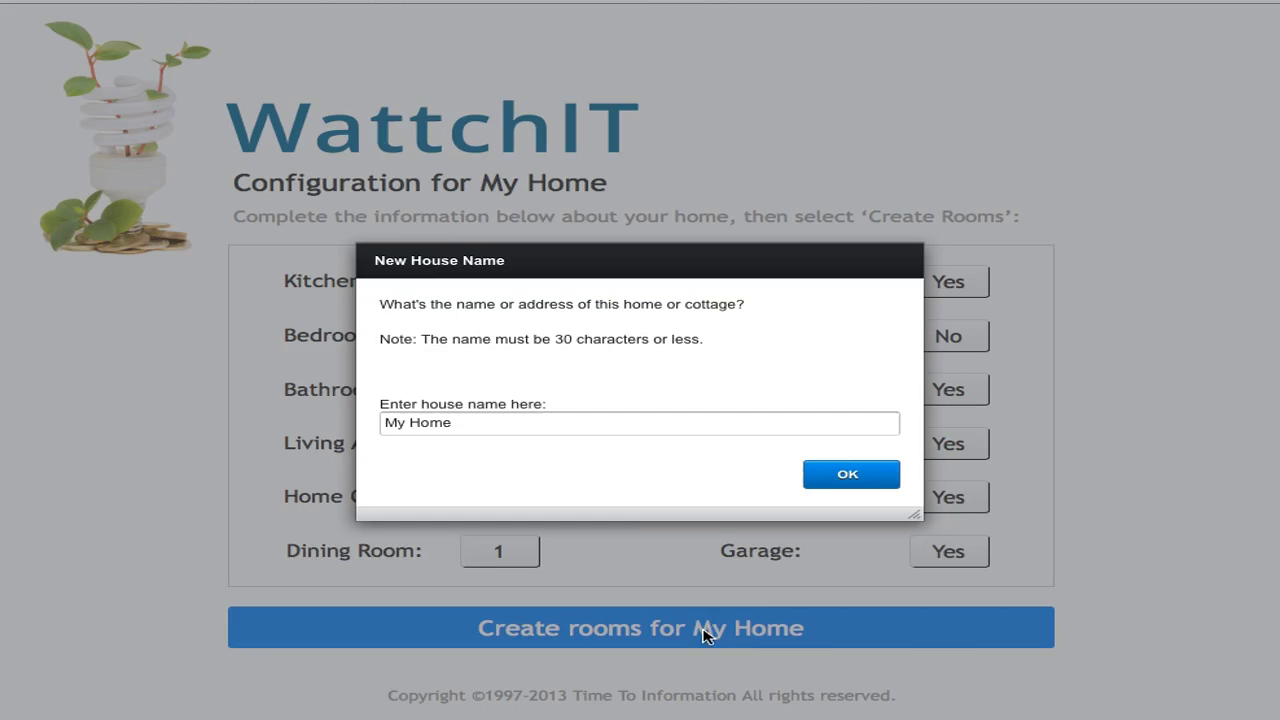
pyautogui.click(497, 427)
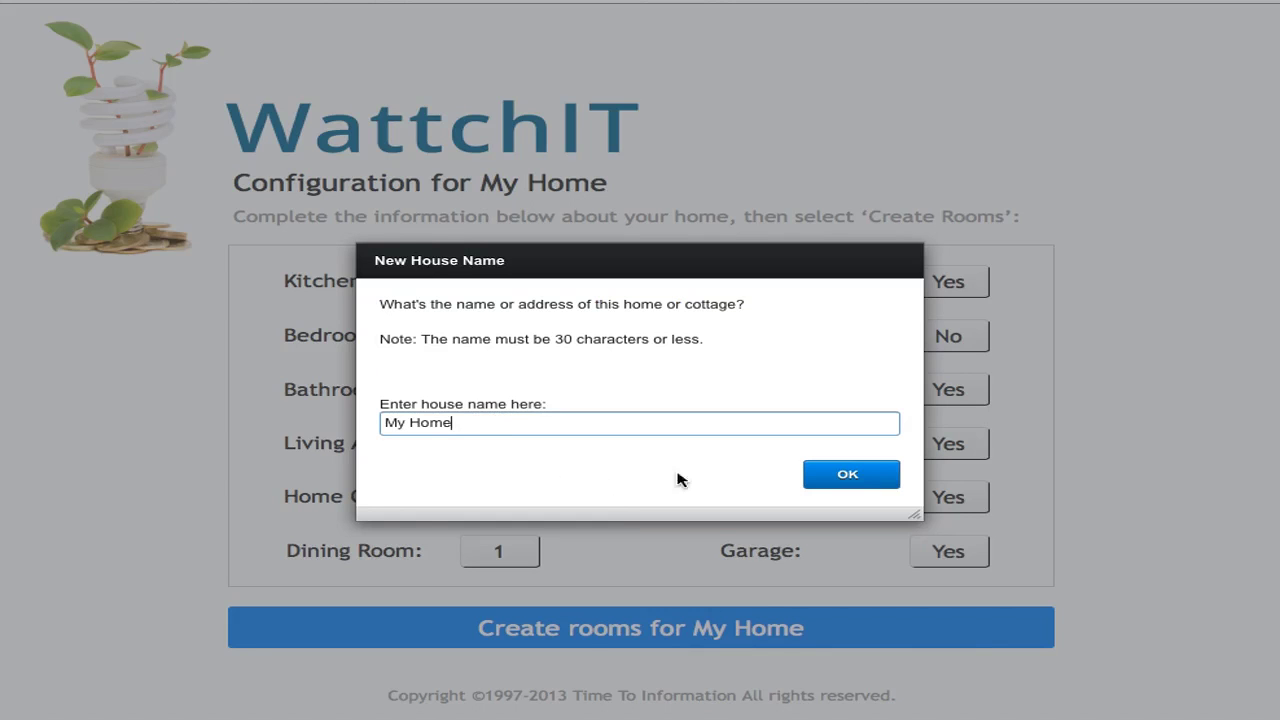
pyautogui.click(852, 474)
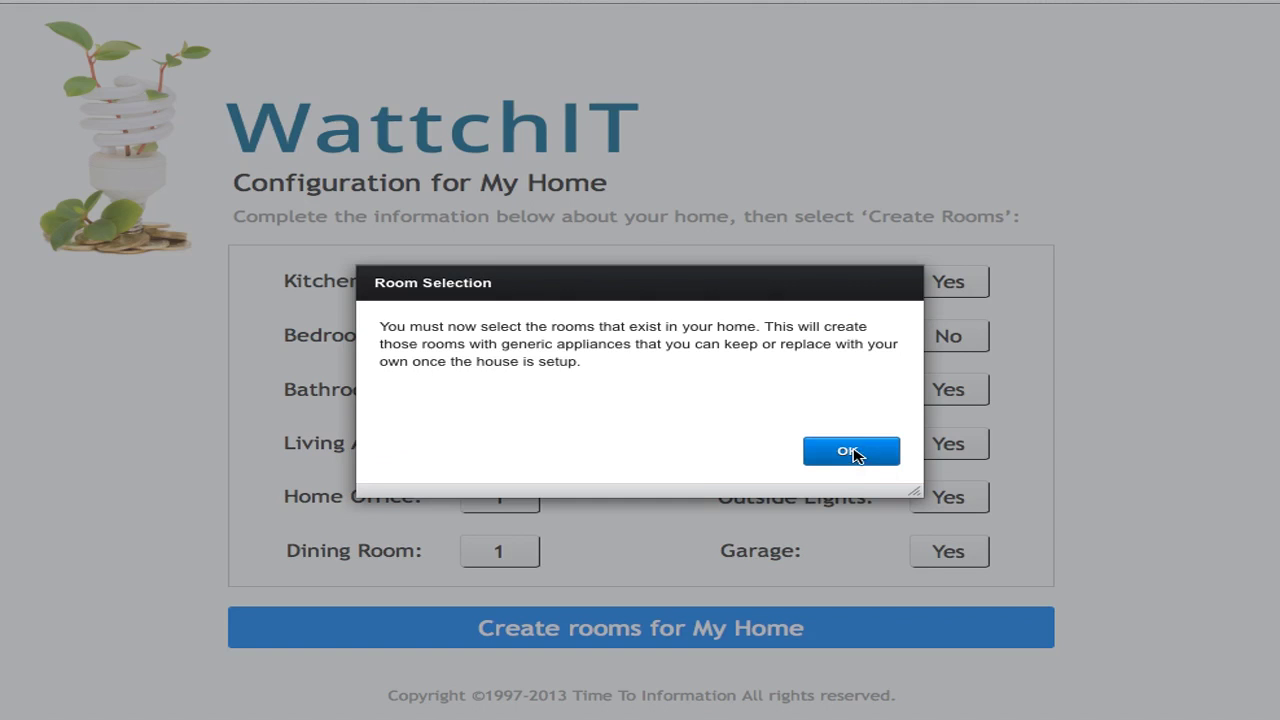
pyautogui.click(850, 452)
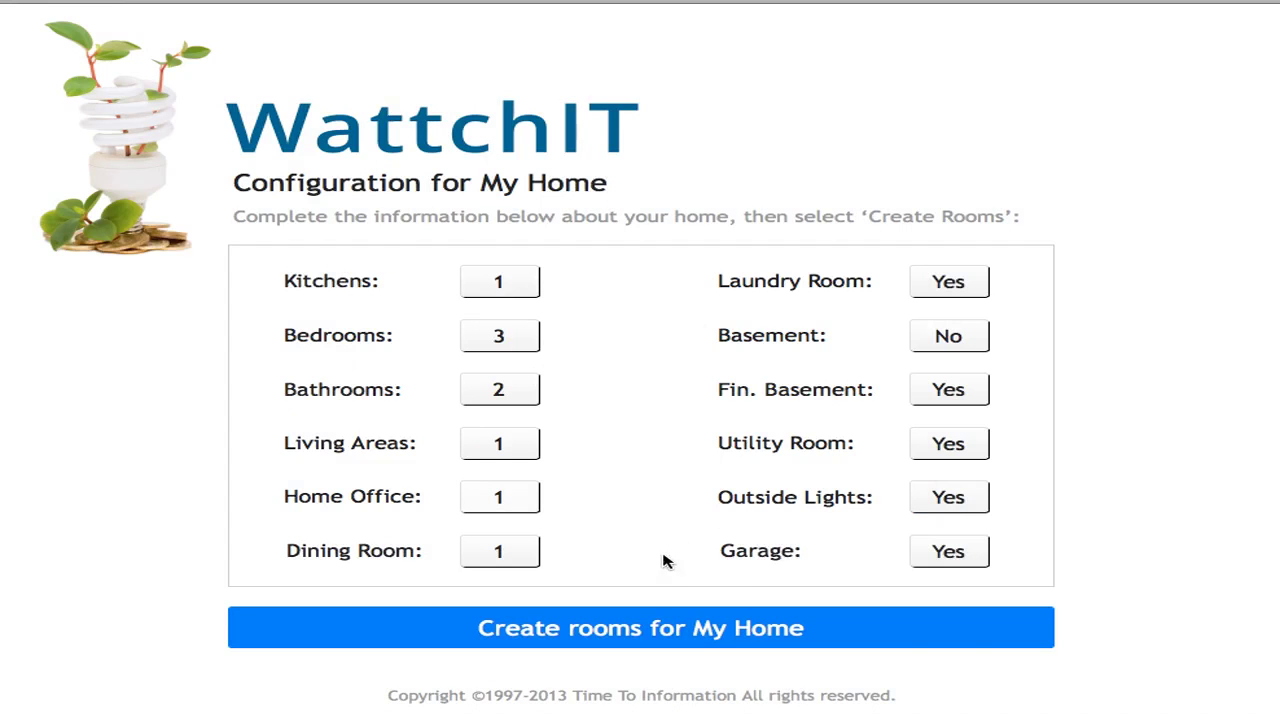
pyautogui.click(630, 628)
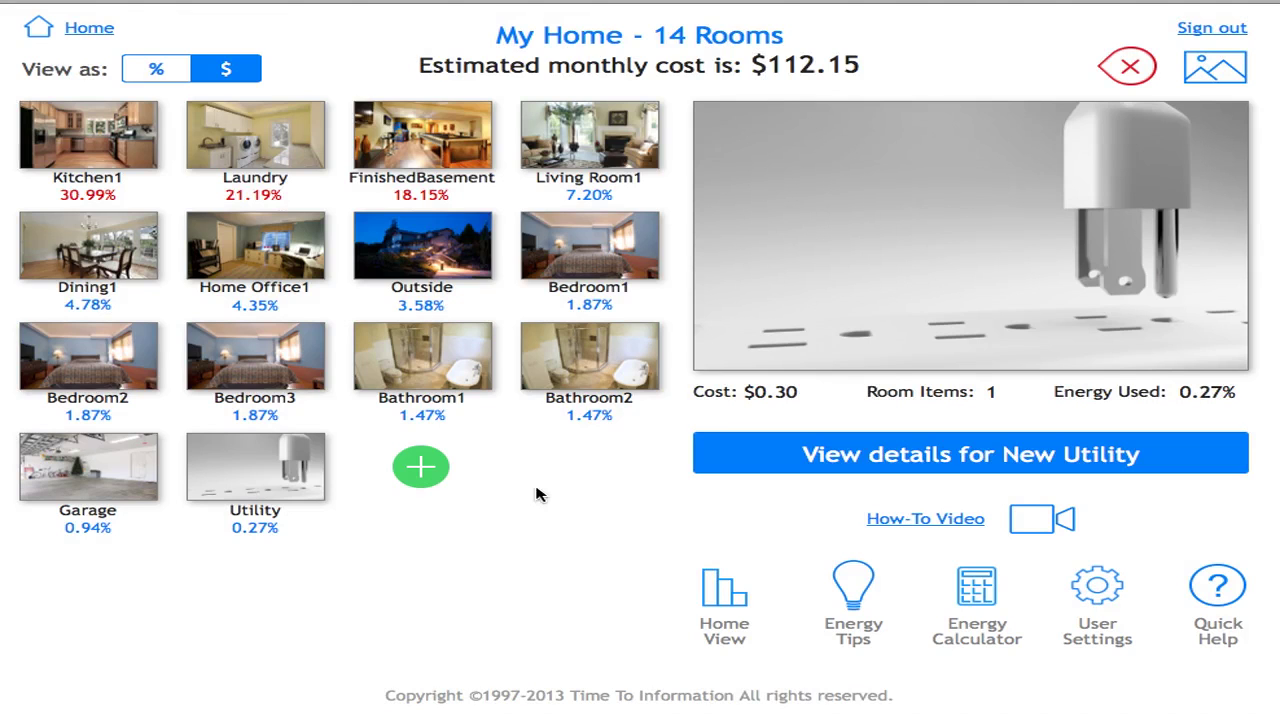
# - Edit the 'My Home - 14 Rooms' title so the house is called 'My House'
pyautogui.click(576, 42)
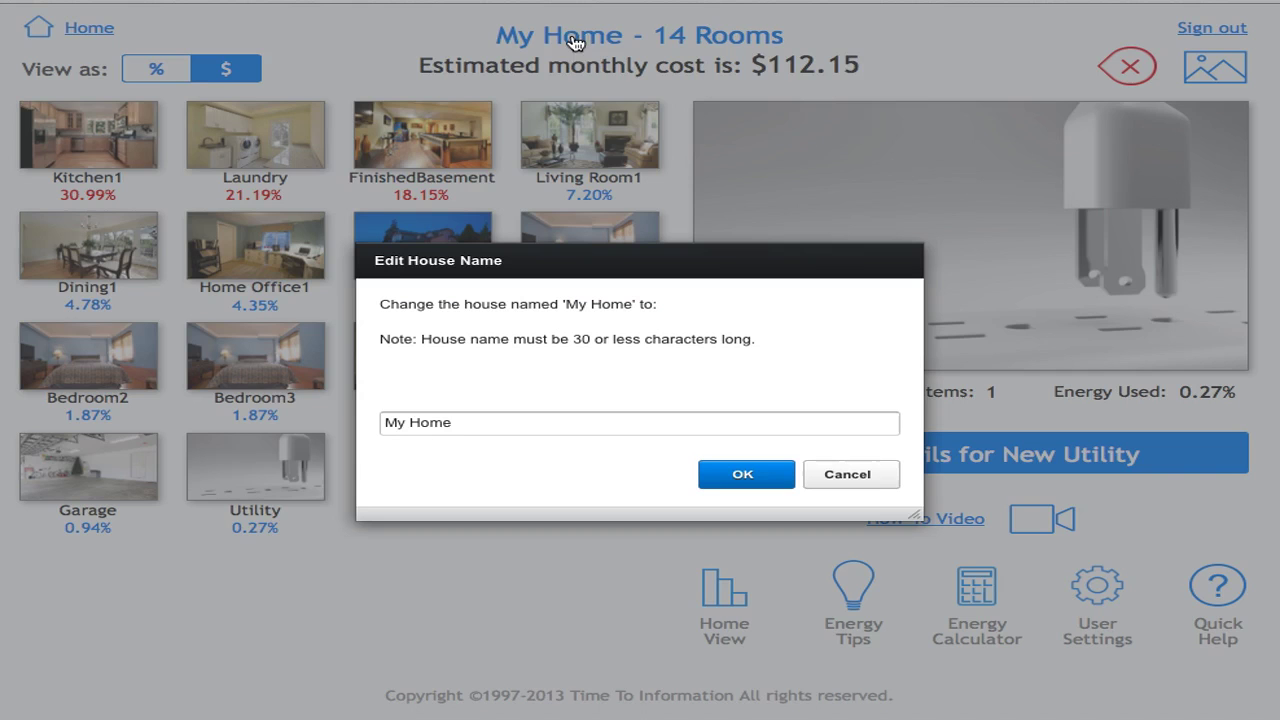
pyautogui.click(460, 428)
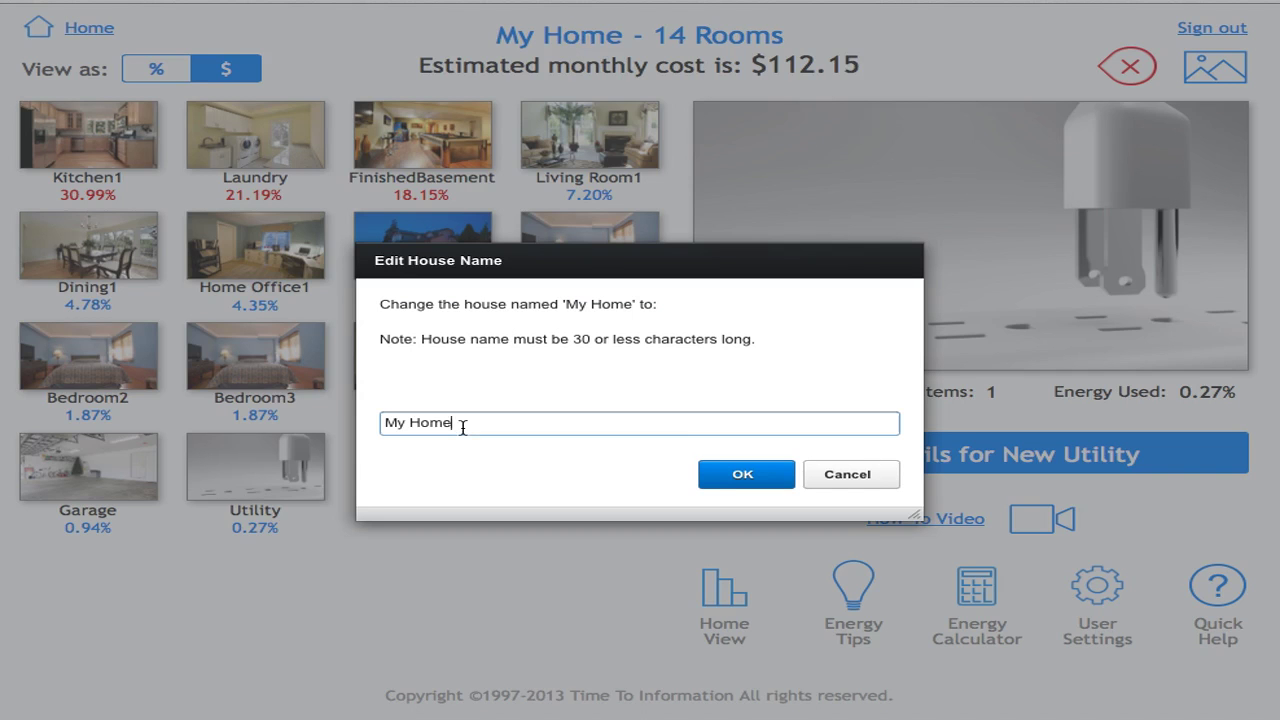
pyautogui.press('BackSpace')
pyautogui.press('BackSpace')
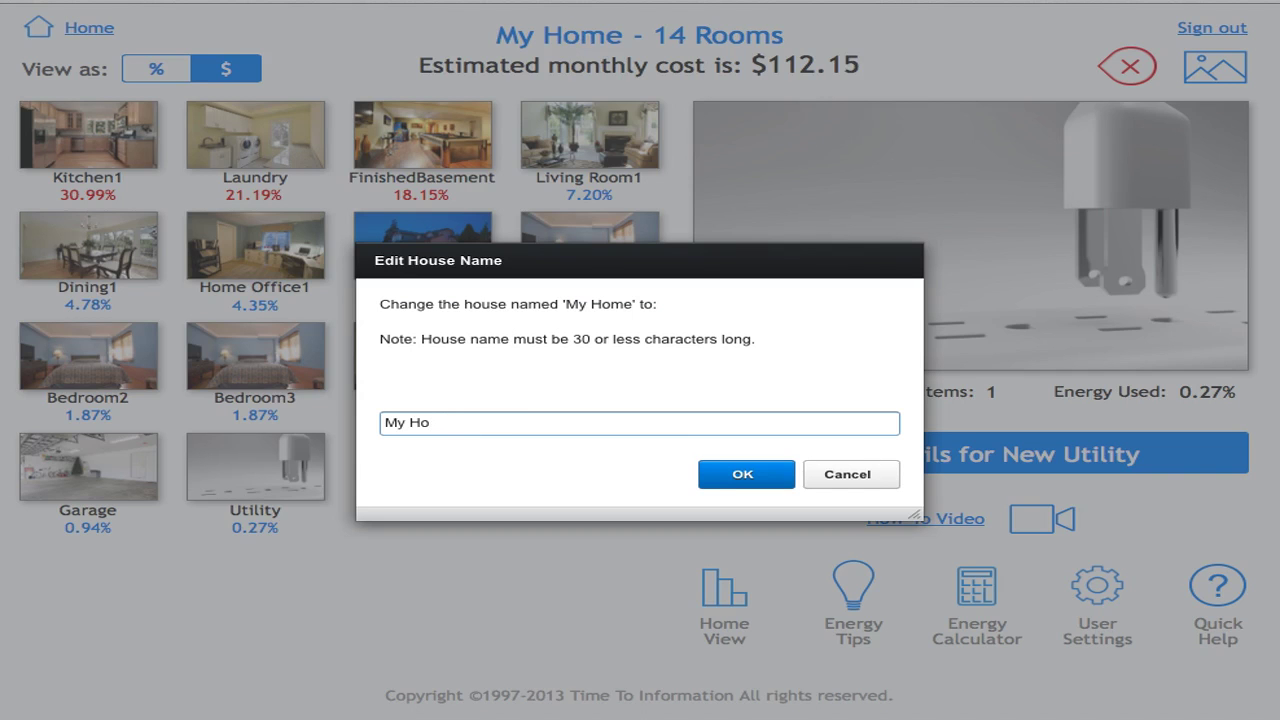
pyautogui.write('use')
pyautogui.click(770, 478)
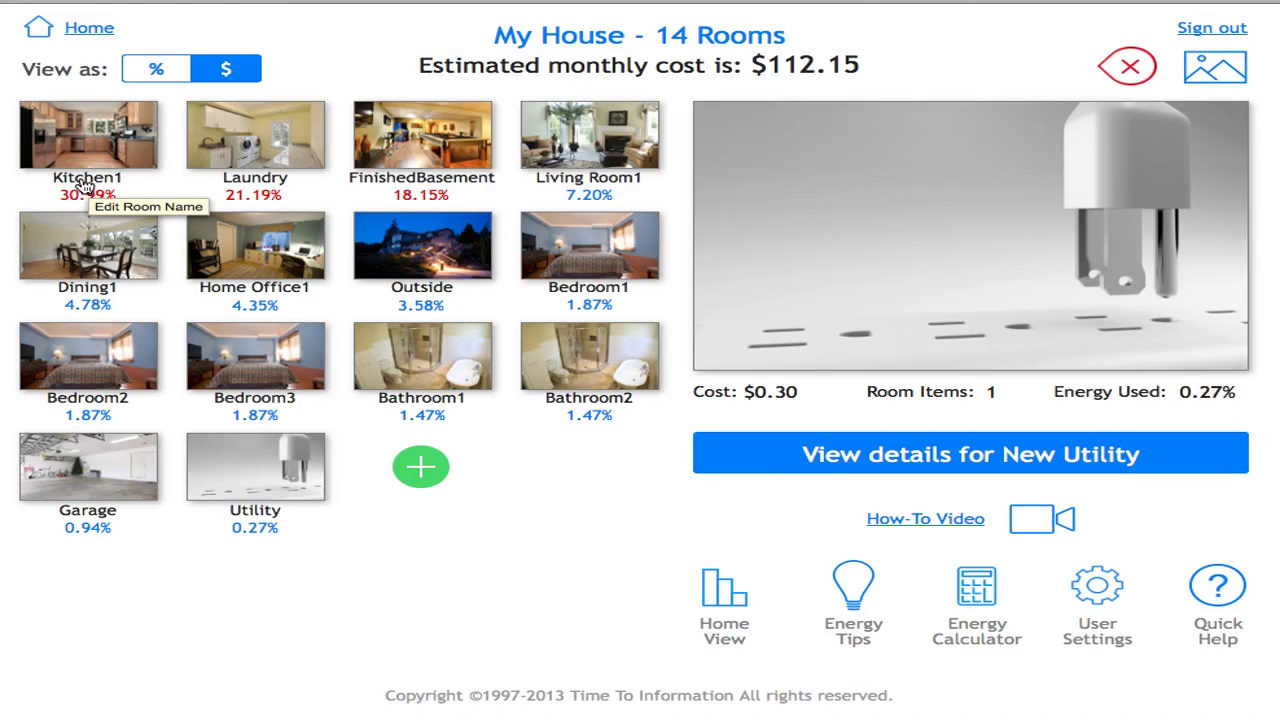
# - Change the room name 'Kitchen1' to 'Kitchen' in the Edit Room Name dialog
pyautogui.click(87, 183)
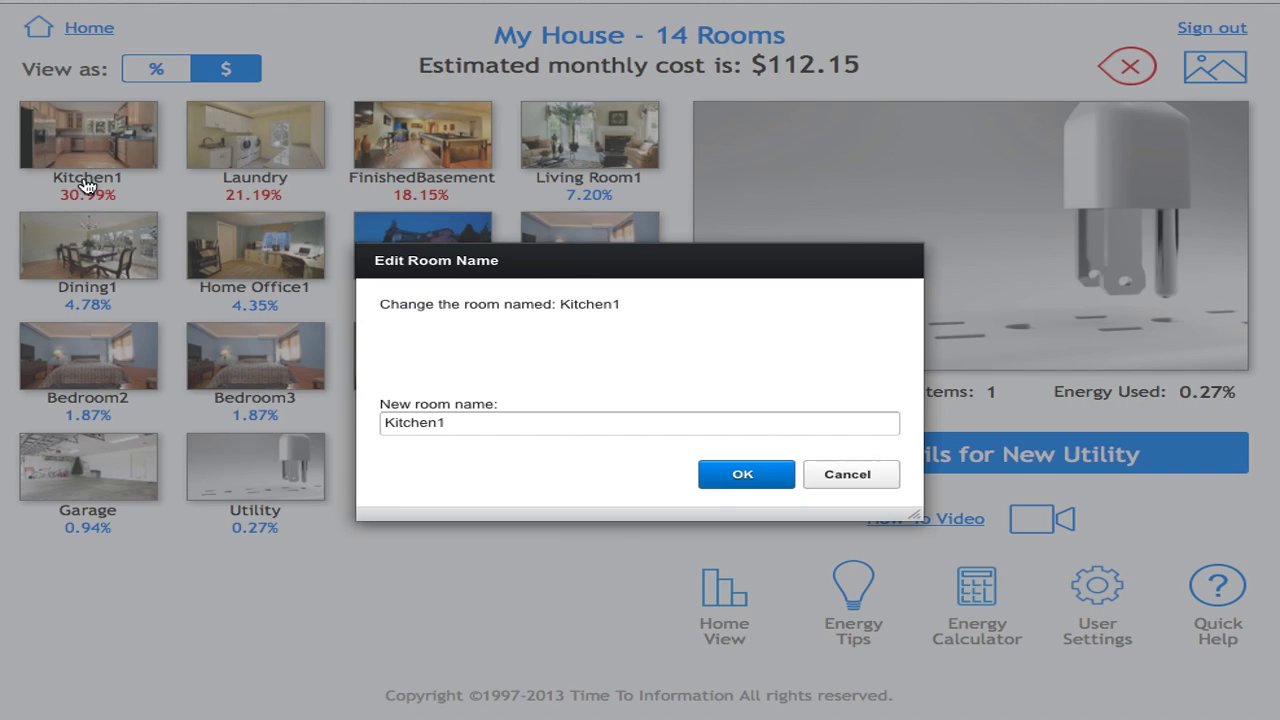
pyautogui.click(459, 422)
pyautogui.press('BackSpace')
pyautogui.click(717, 486)
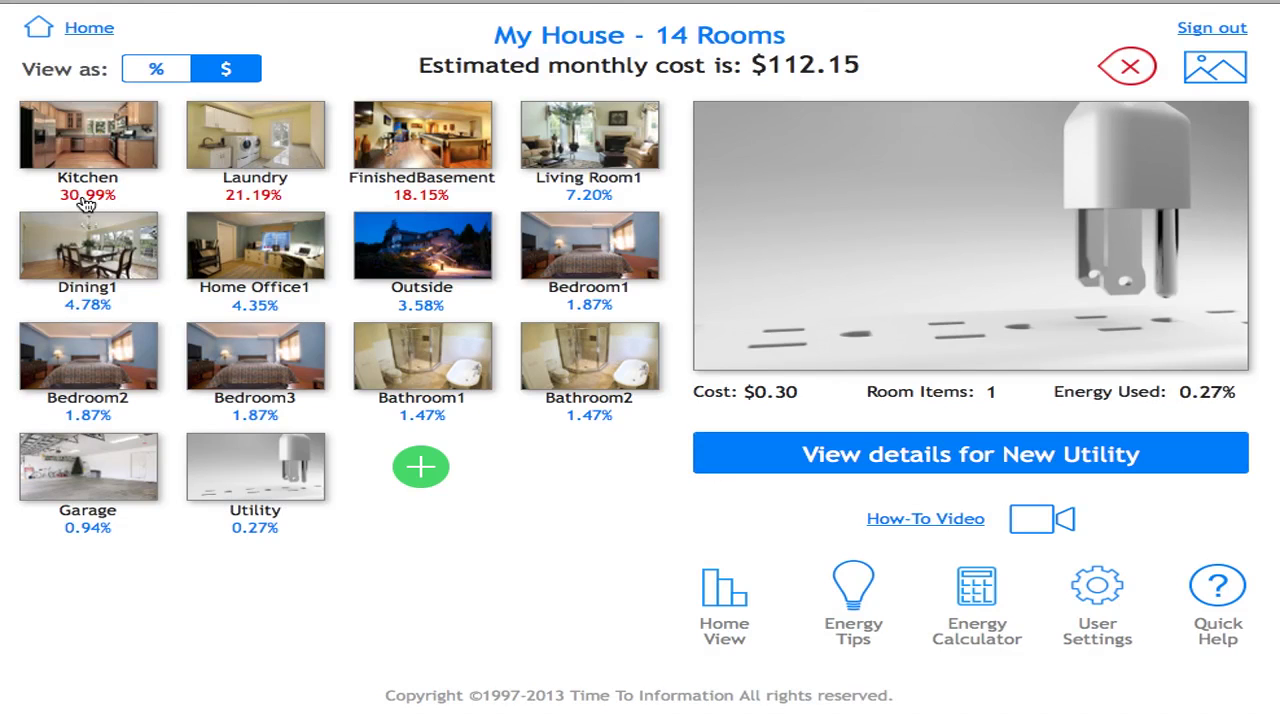
pyautogui.click(86, 203)
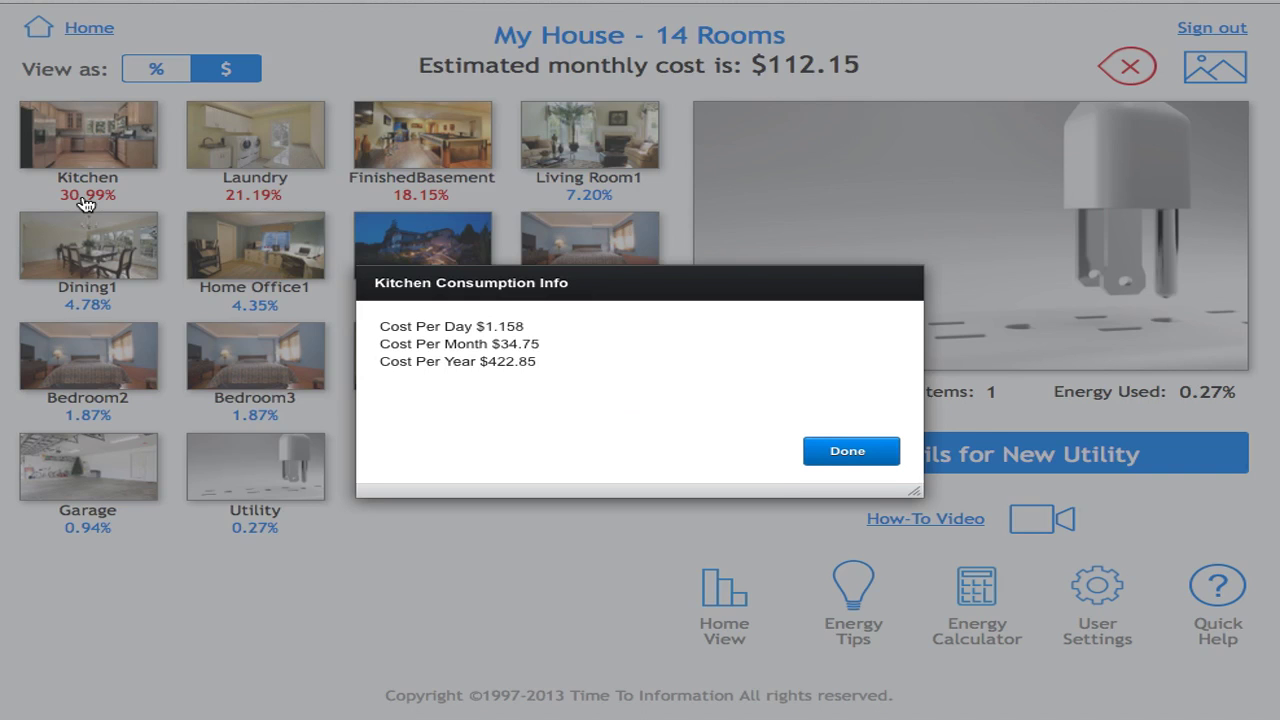
pyautogui.click(848, 456)
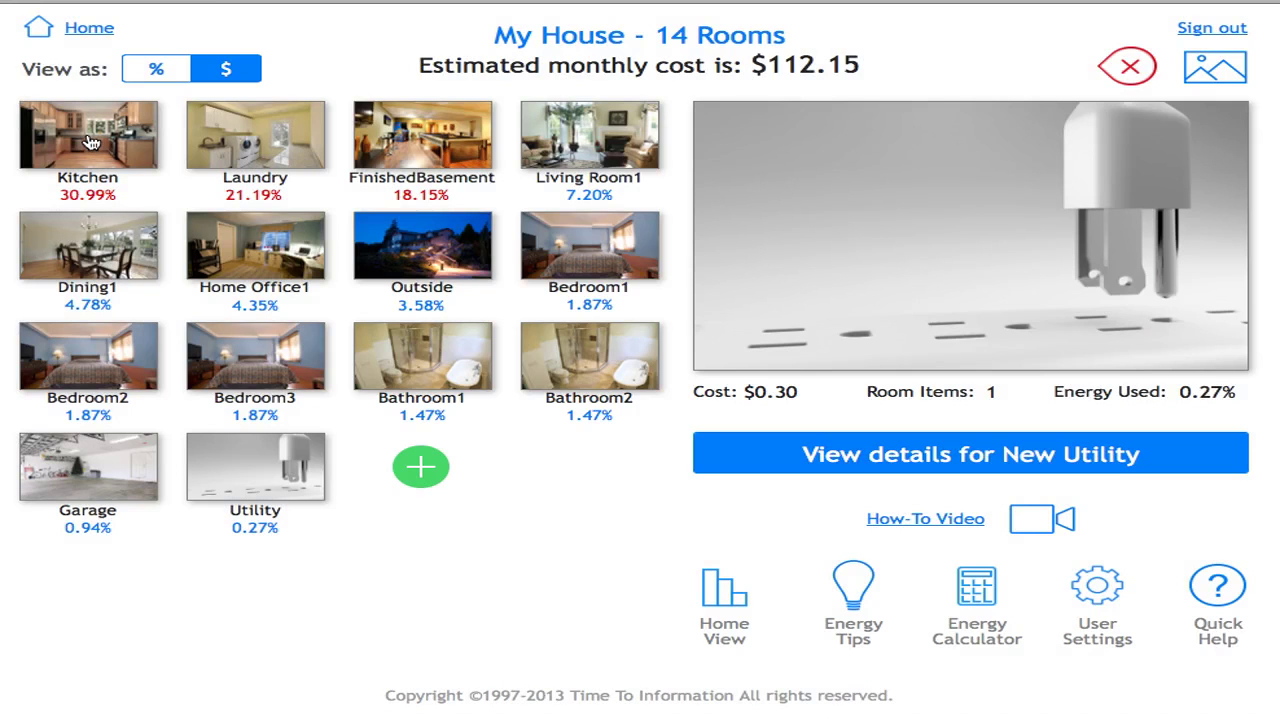
# - Open the Kitchen's details to list its seven appliances, totalling $1.16 per day
pyautogui.click(90, 142)
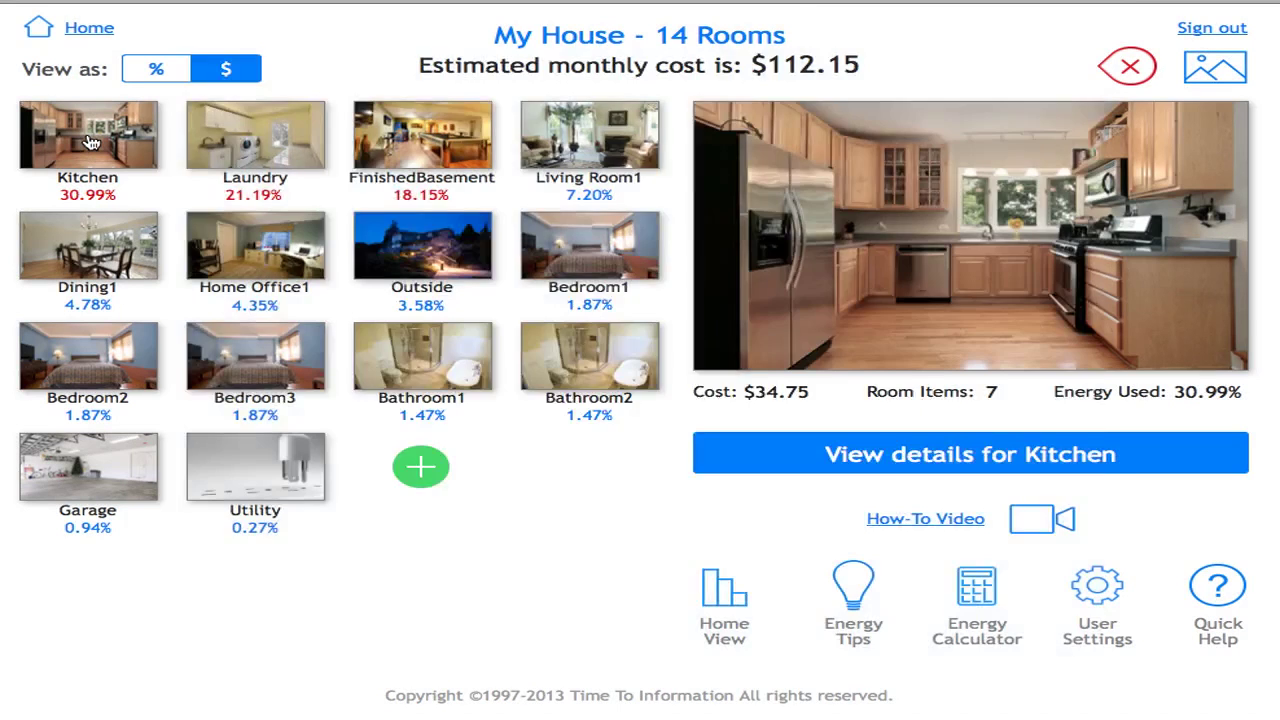
pyautogui.click(90, 142)
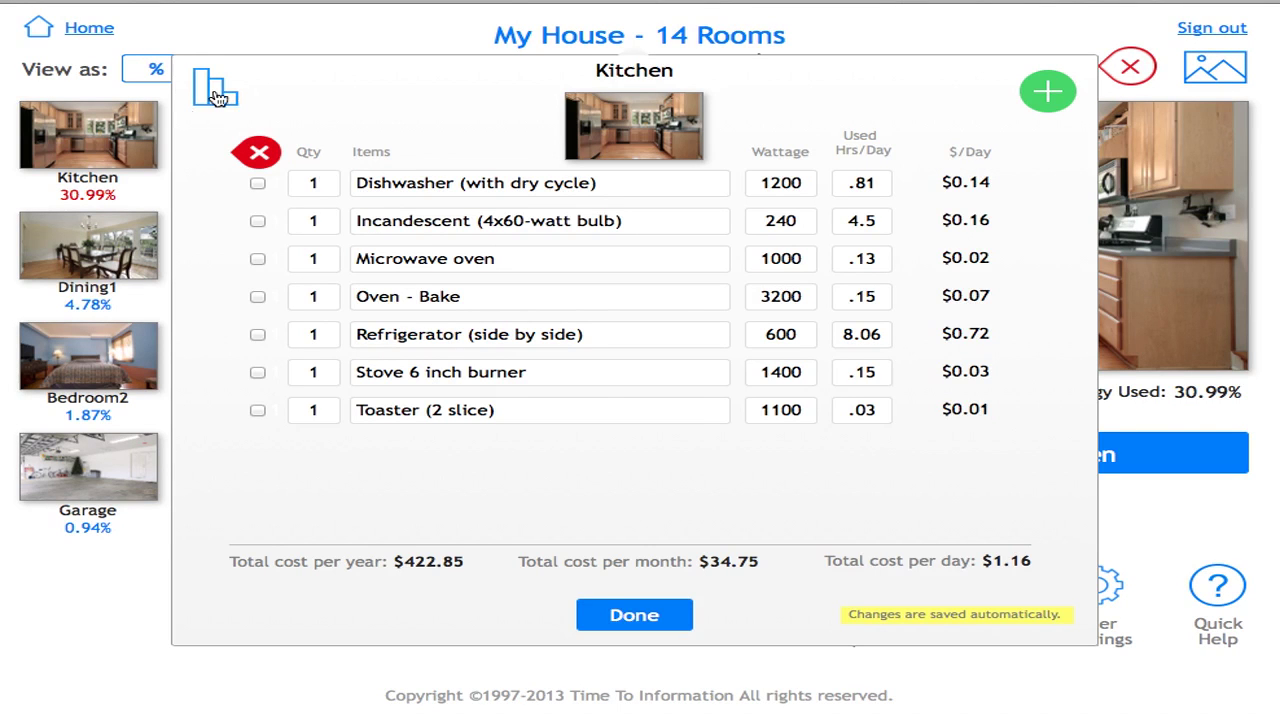
pyautogui.click(217, 97)
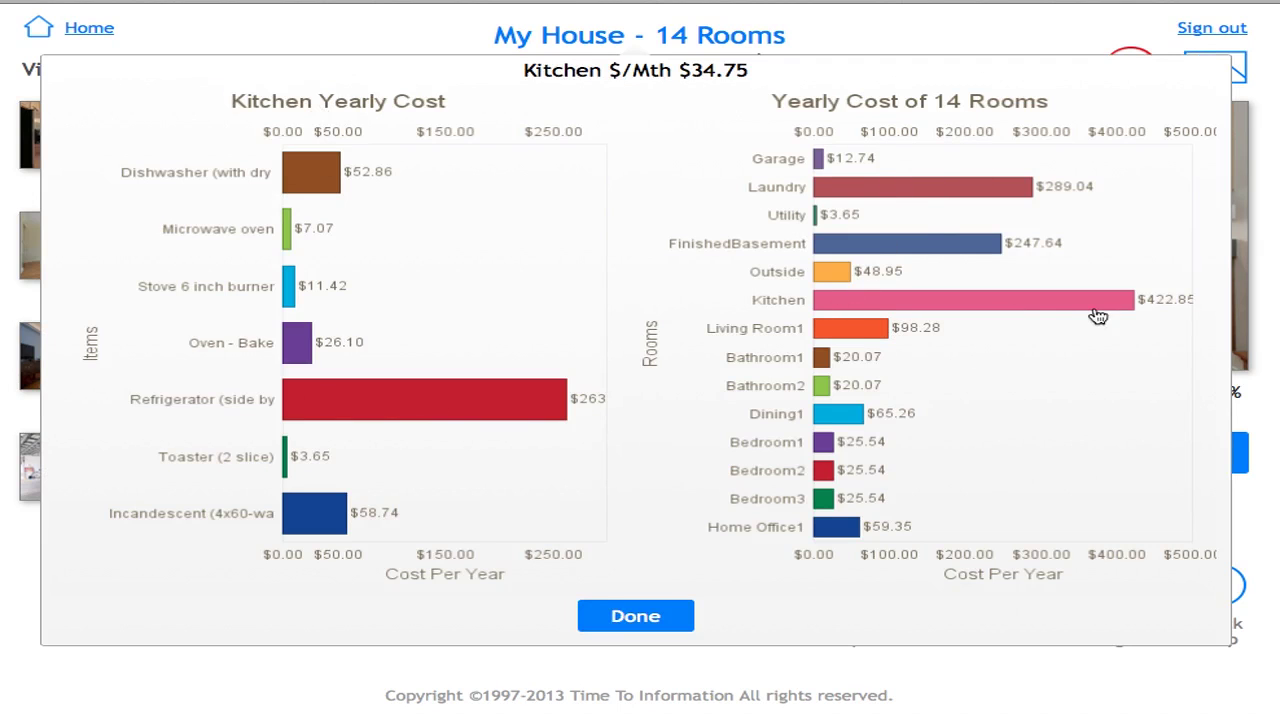
pyautogui.click(643, 618)
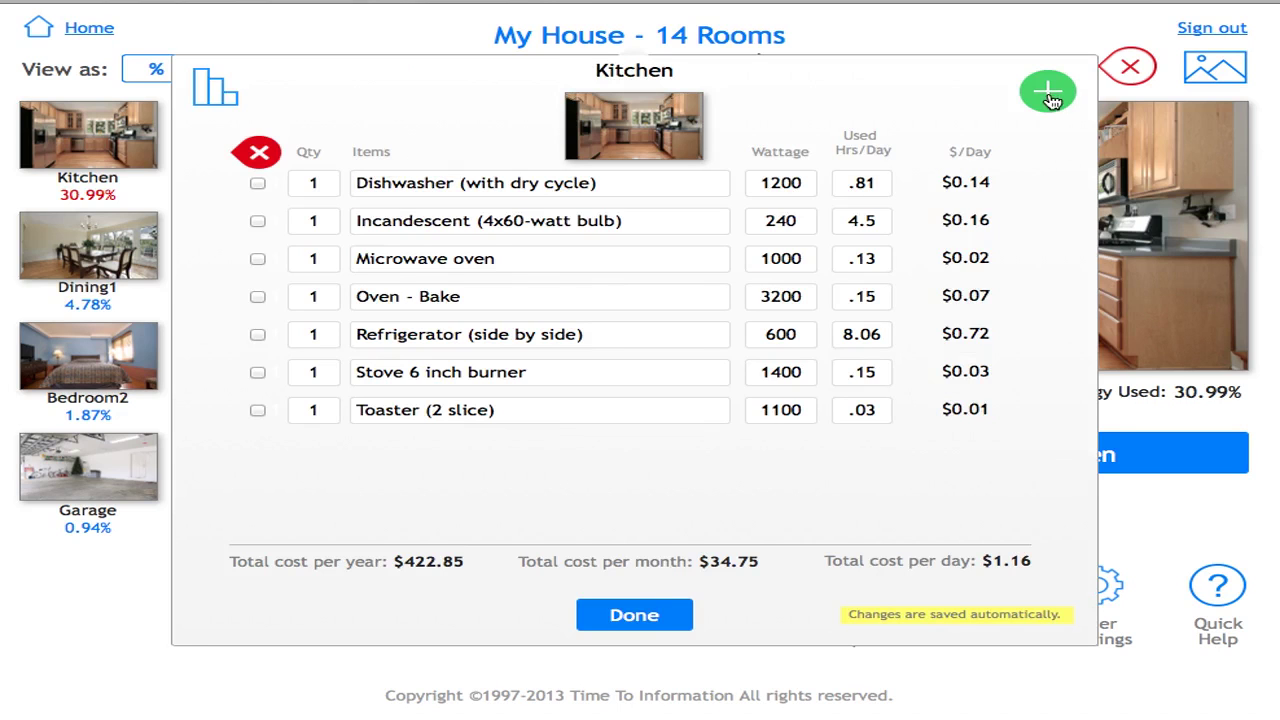
# - Search 'kitchenaid 36' and add a 36-inch smooth-top cooktop (630 W) to the Kitchen
pyautogui.click(1049, 97)
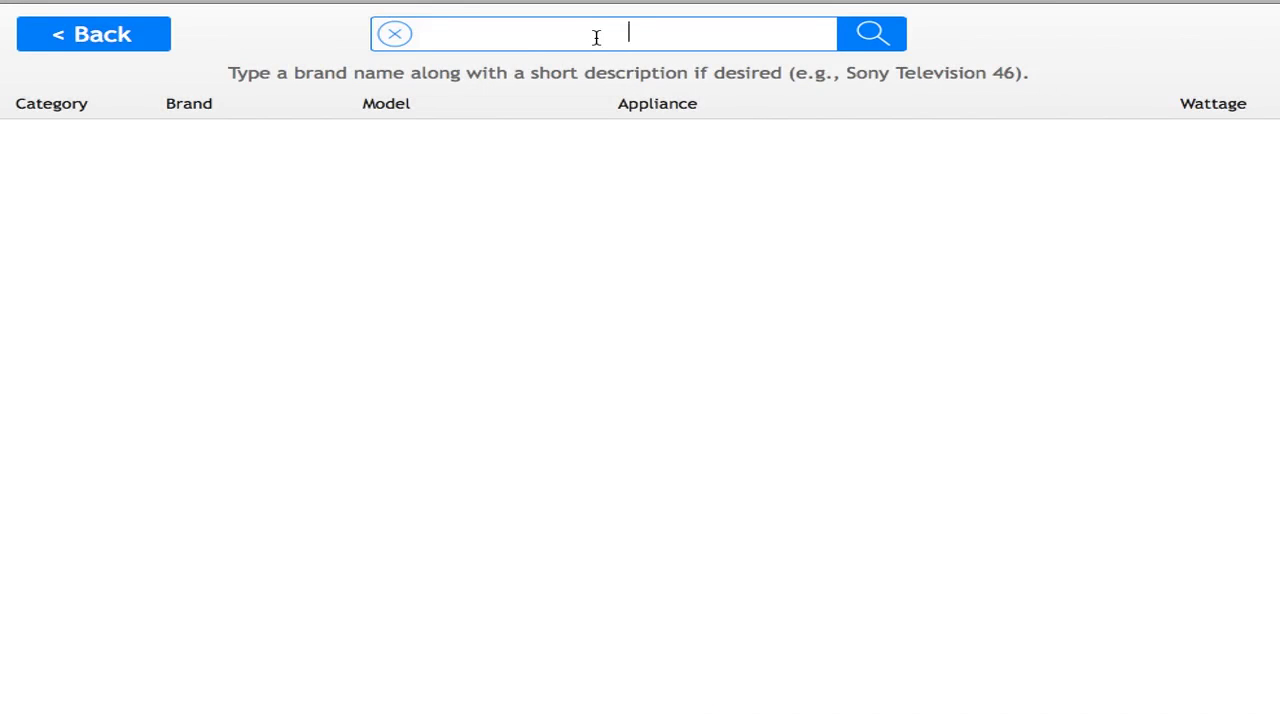
pyautogui.write('kitchenaid')
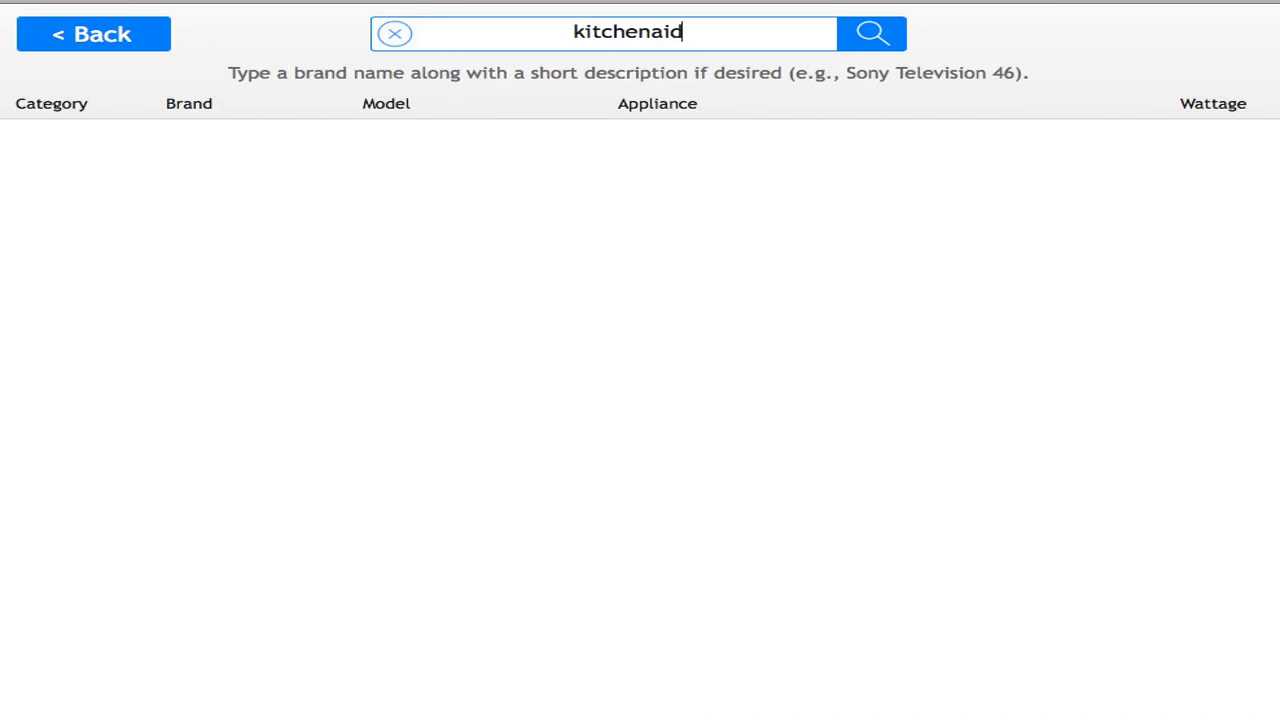
pyautogui.click(871, 34)
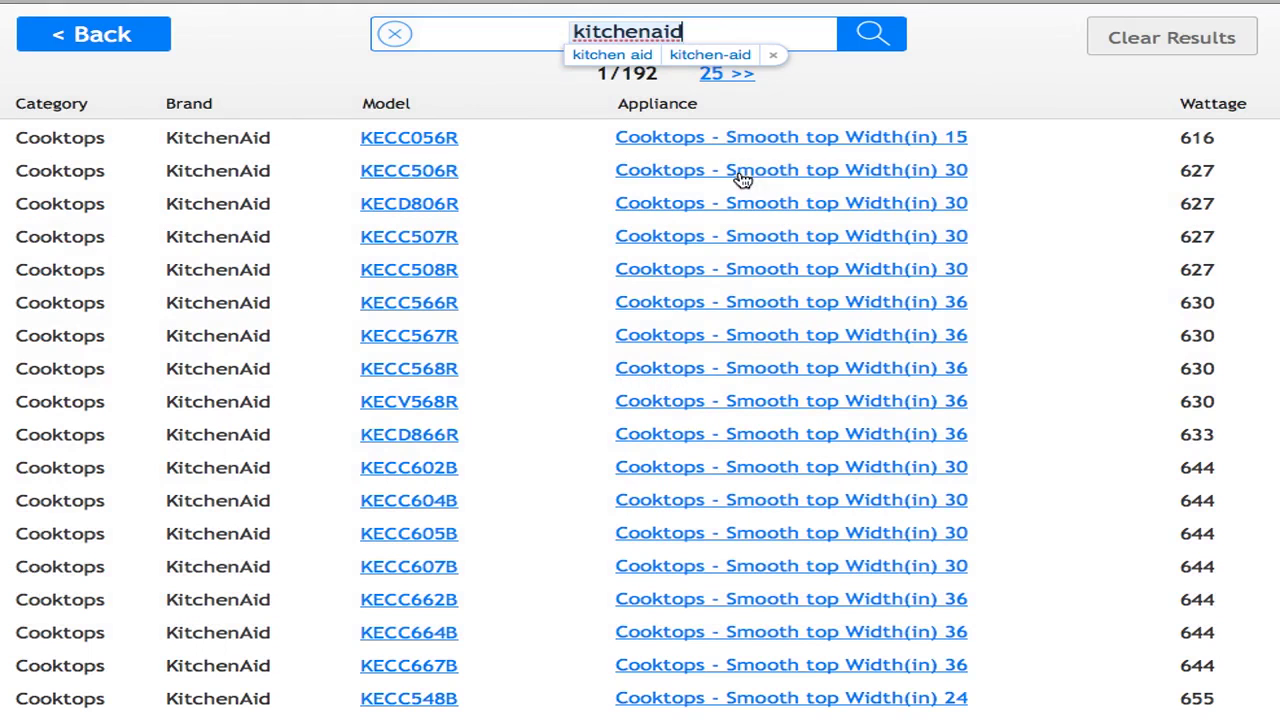
pyautogui.click(718, 32)
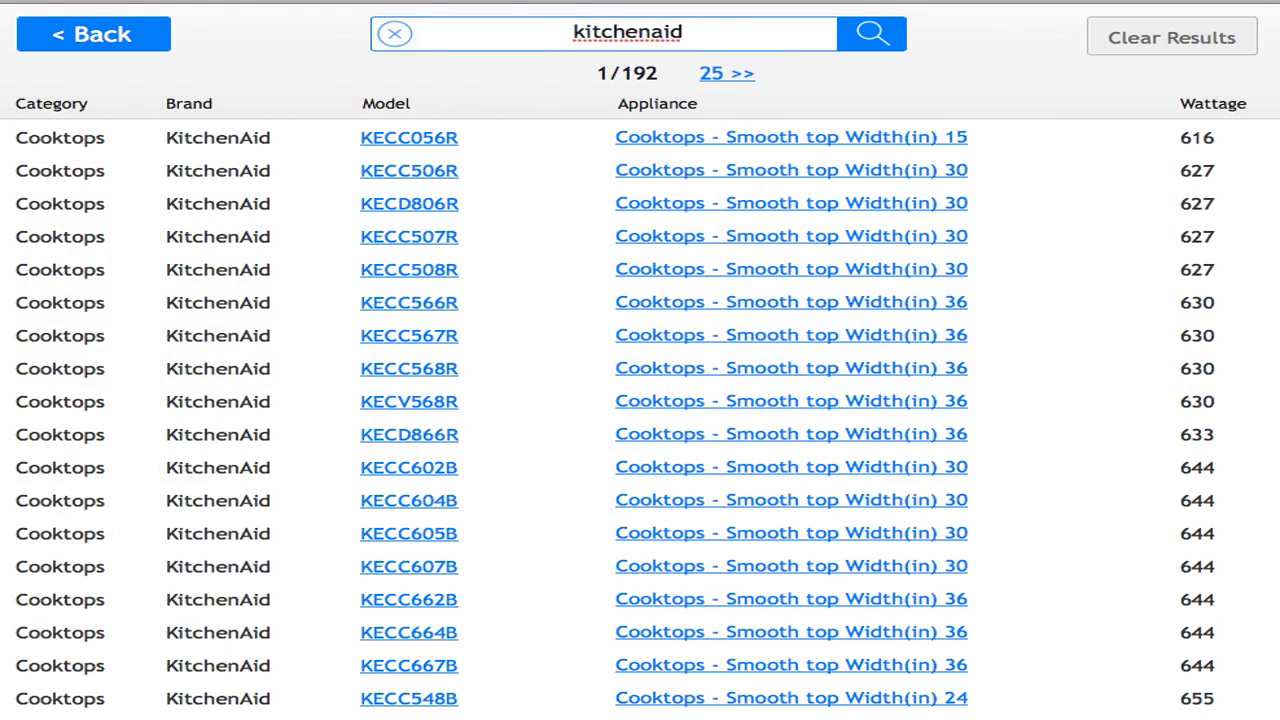
pyautogui.write('36')
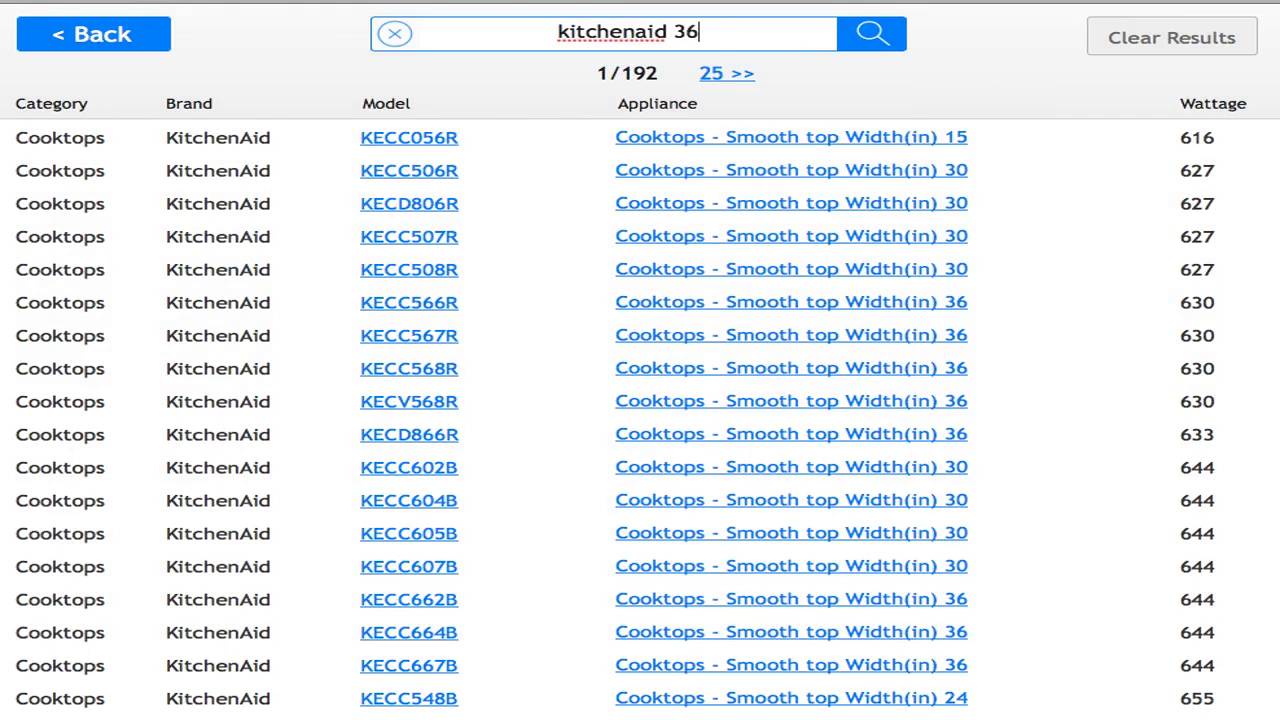
pyautogui.click(870, 38)
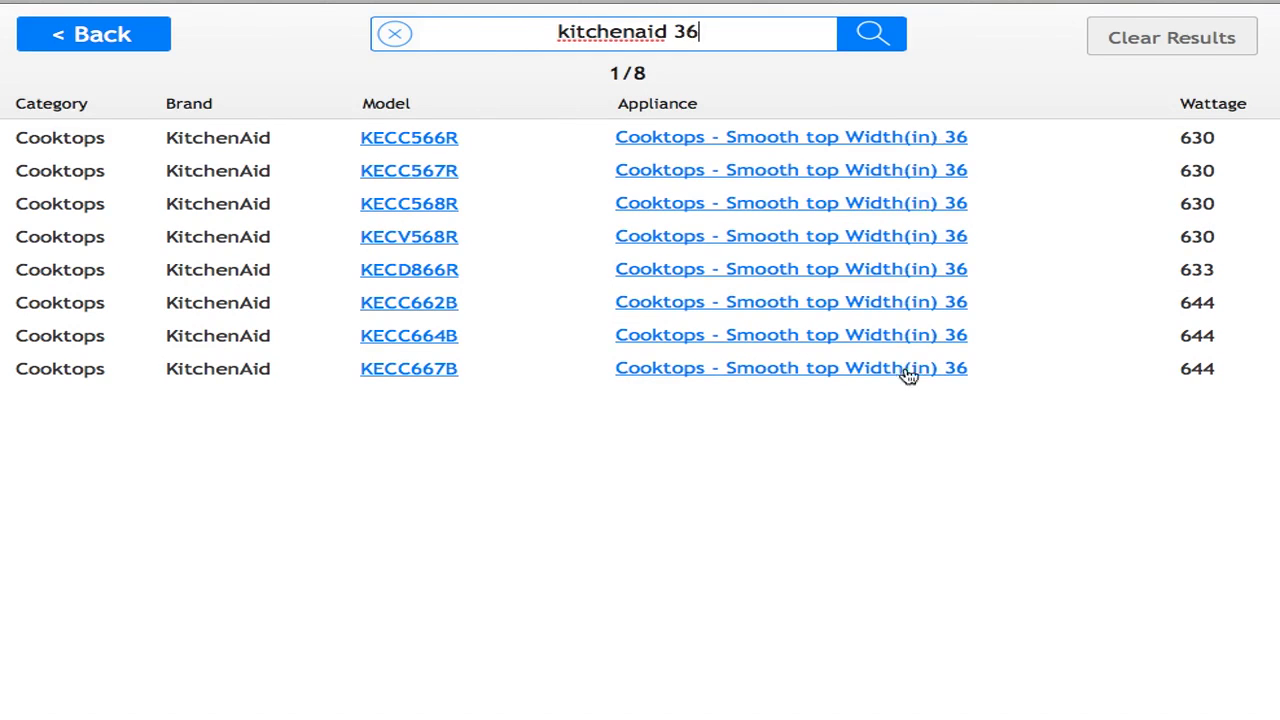
pyautogui.click(688, 141)
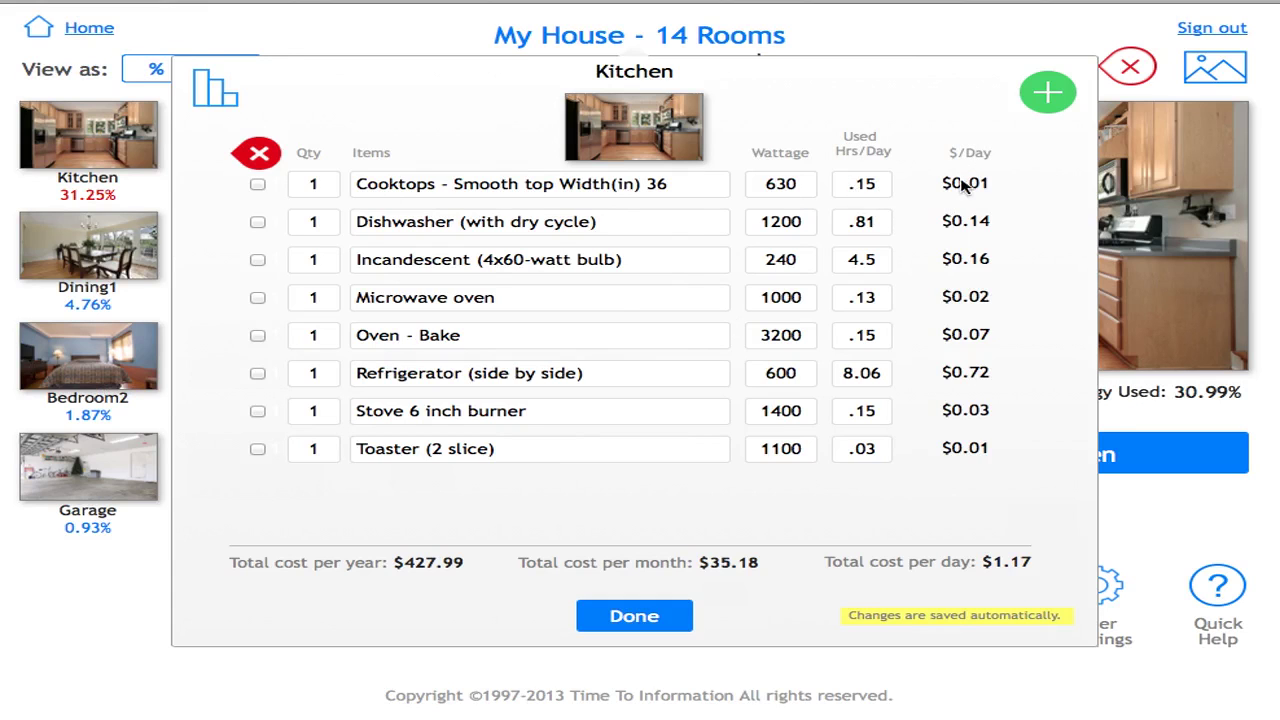
# - Edit the cooktop item's name so it ends in 36.5
pyautogui.click(681, 187)
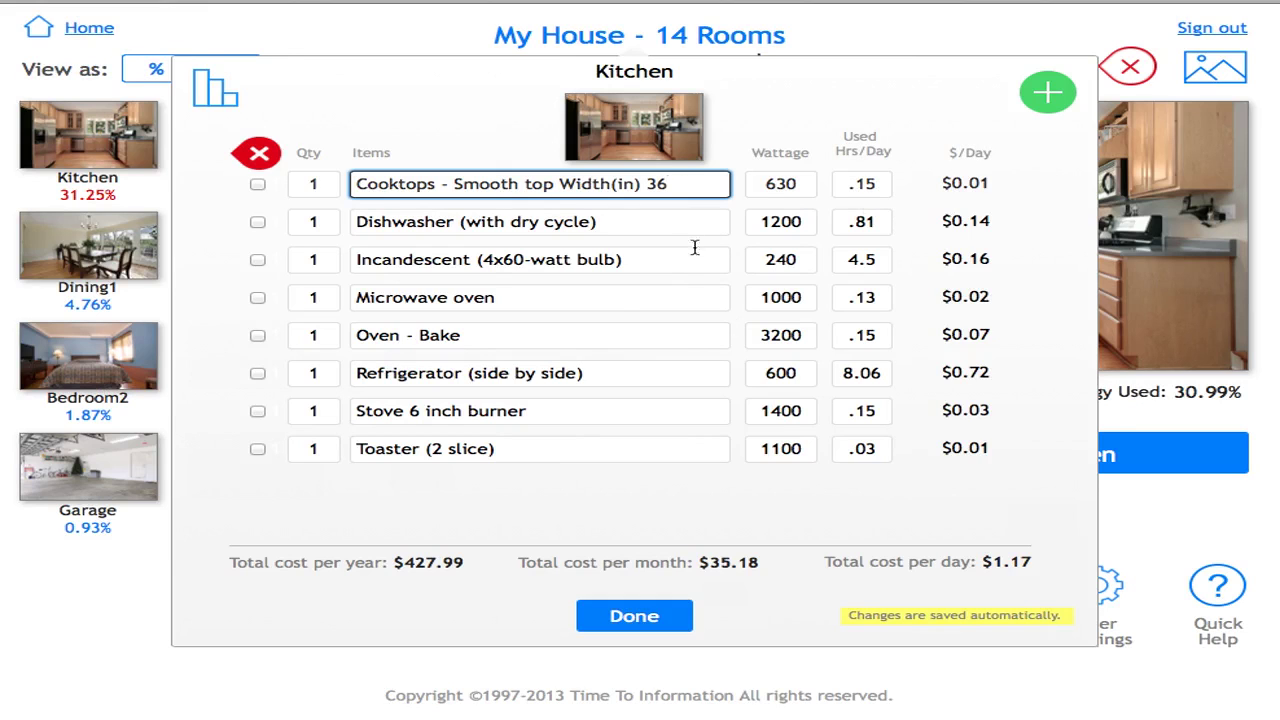
pyautogui.click(806, 185)
pyautogui.click(698, 183)
pyautogui.click(698, 183)
pyautogui.write('.')
pyautogui.click(726, 499)
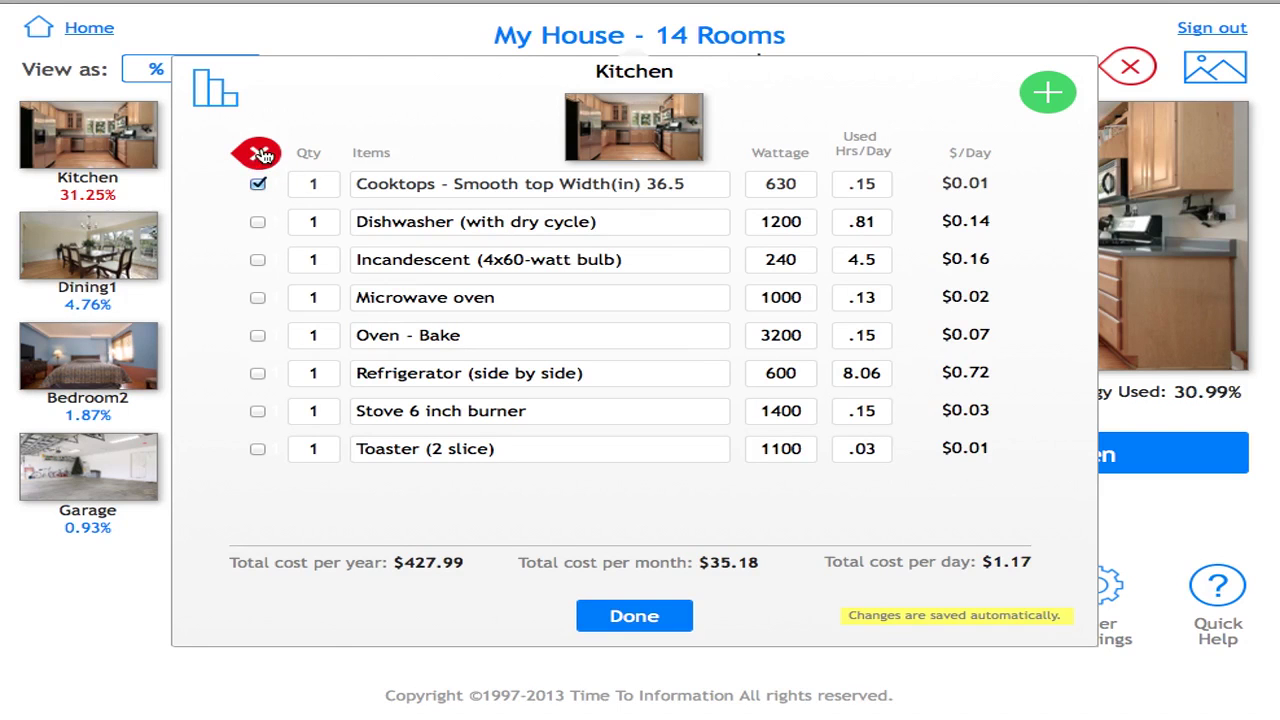
# - Delete the 630 W cooktop, bringing the Kitchen back to seven appliances at $422.85 yearly
pyautogui.click(261, 154)
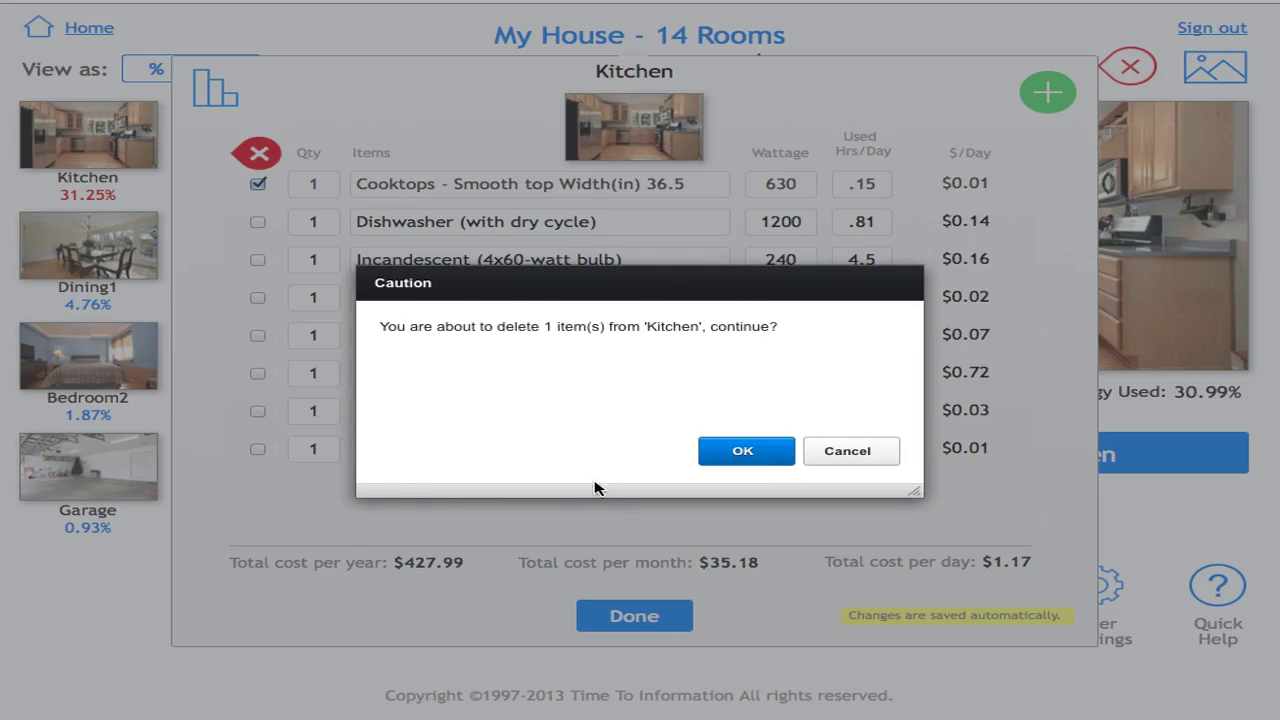
pyautogui.click(748, 451)
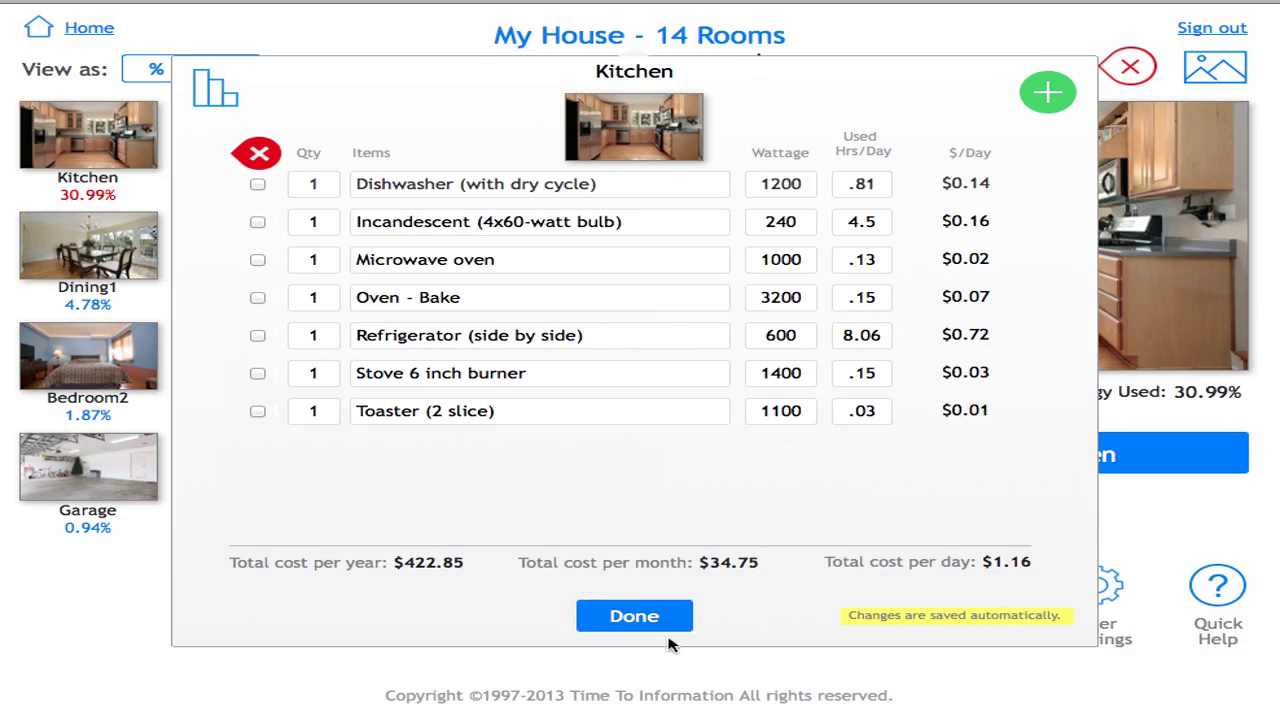
# - Close the Kitchen details and start adding a new room to My House
pyautogui.click(625, 617)
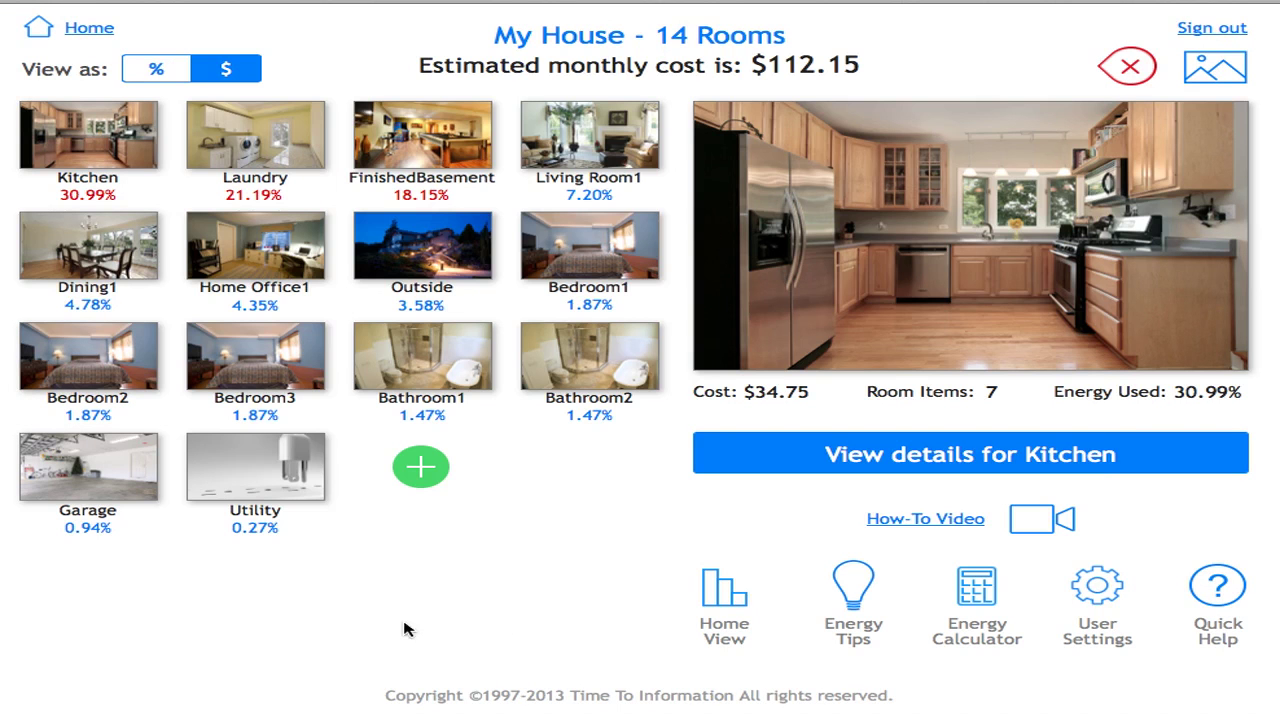
pyautogui.click(430, 468)
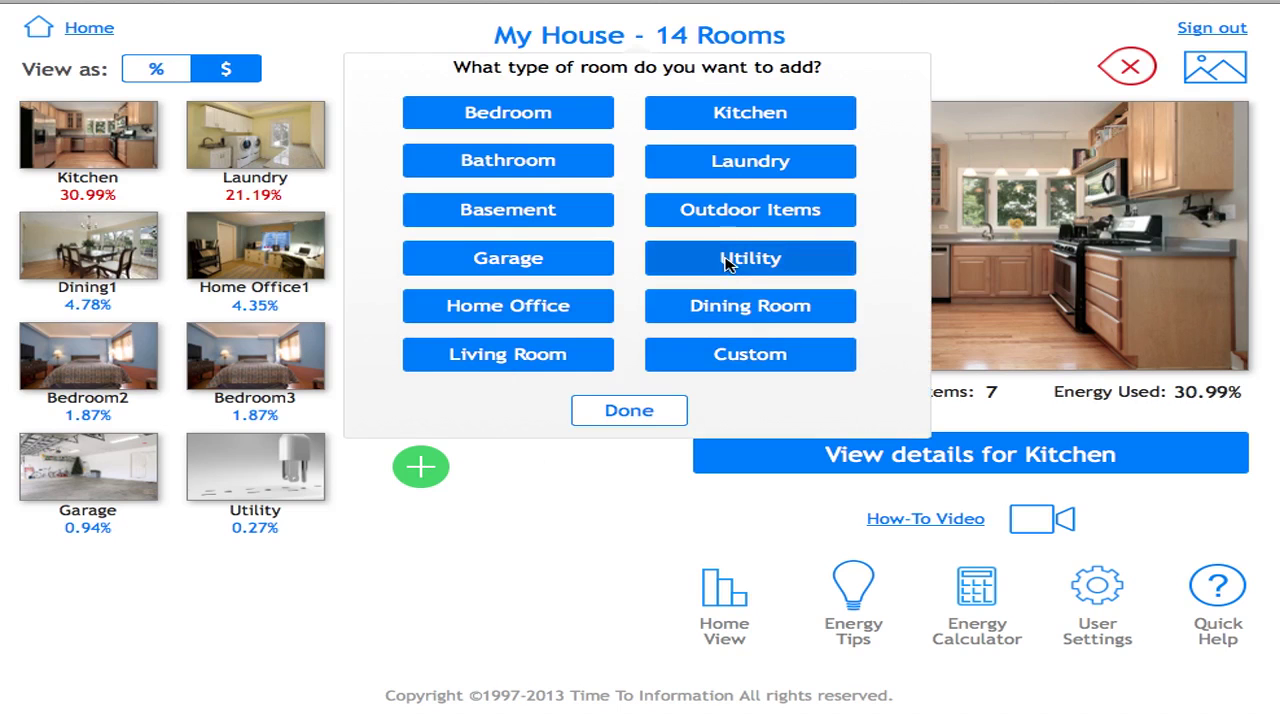
# - Add a Utility room named 'New Utility'
pyautogui.click(727, 260)
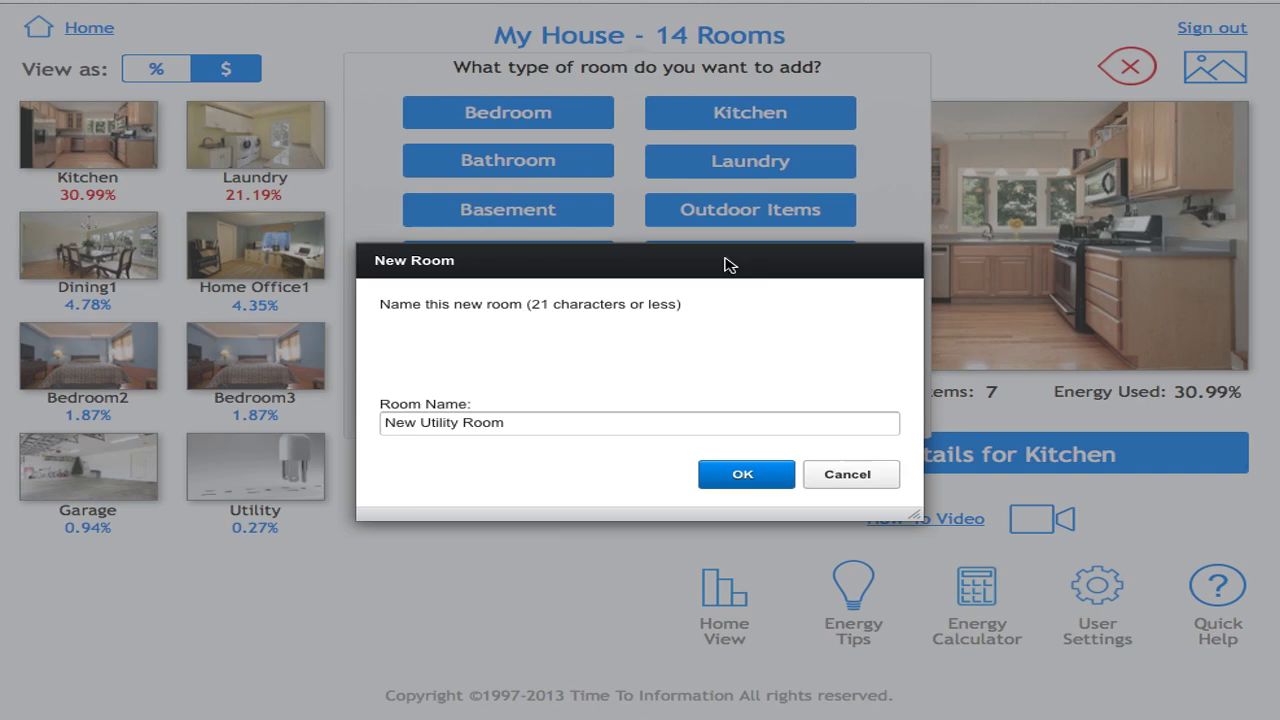
pyautogui.click(539, 419)
pyautogui.press('BackSpace')
pyautogui.press('BackSpace')
pyautogui.press('BackSpace')
pyautogui.press('BackSpace')
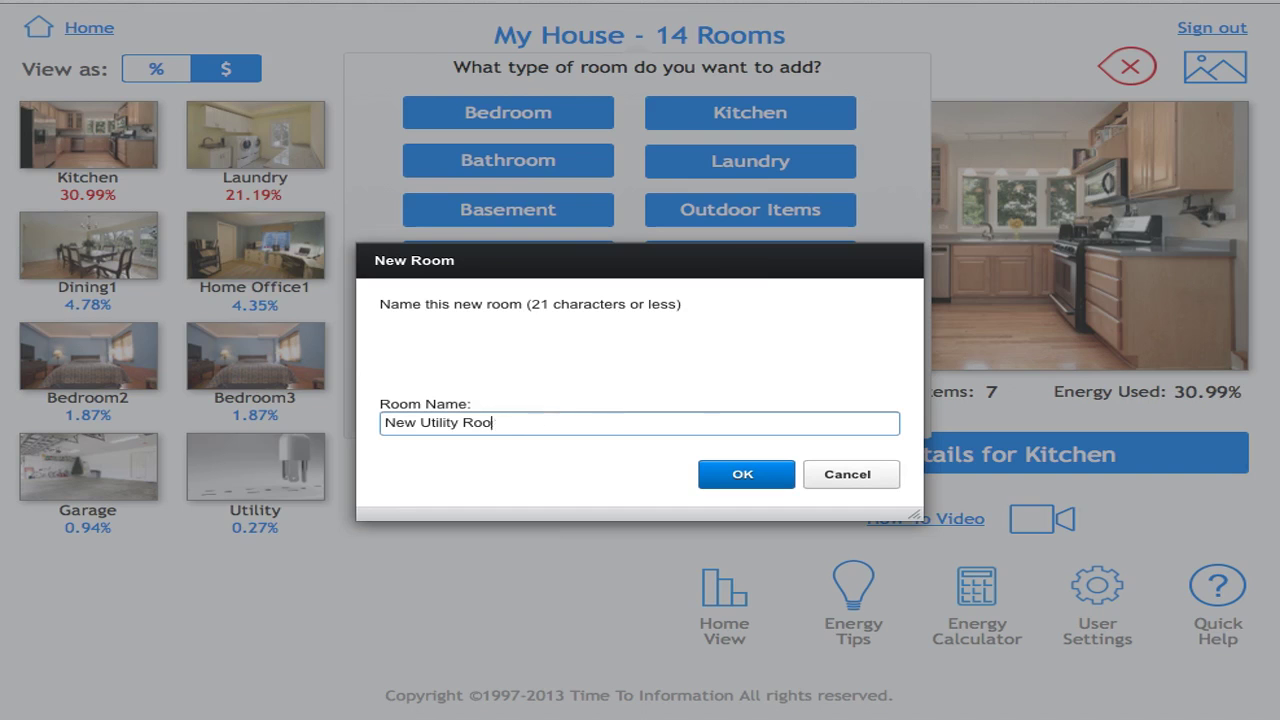
pyautogui.click(743, 477)
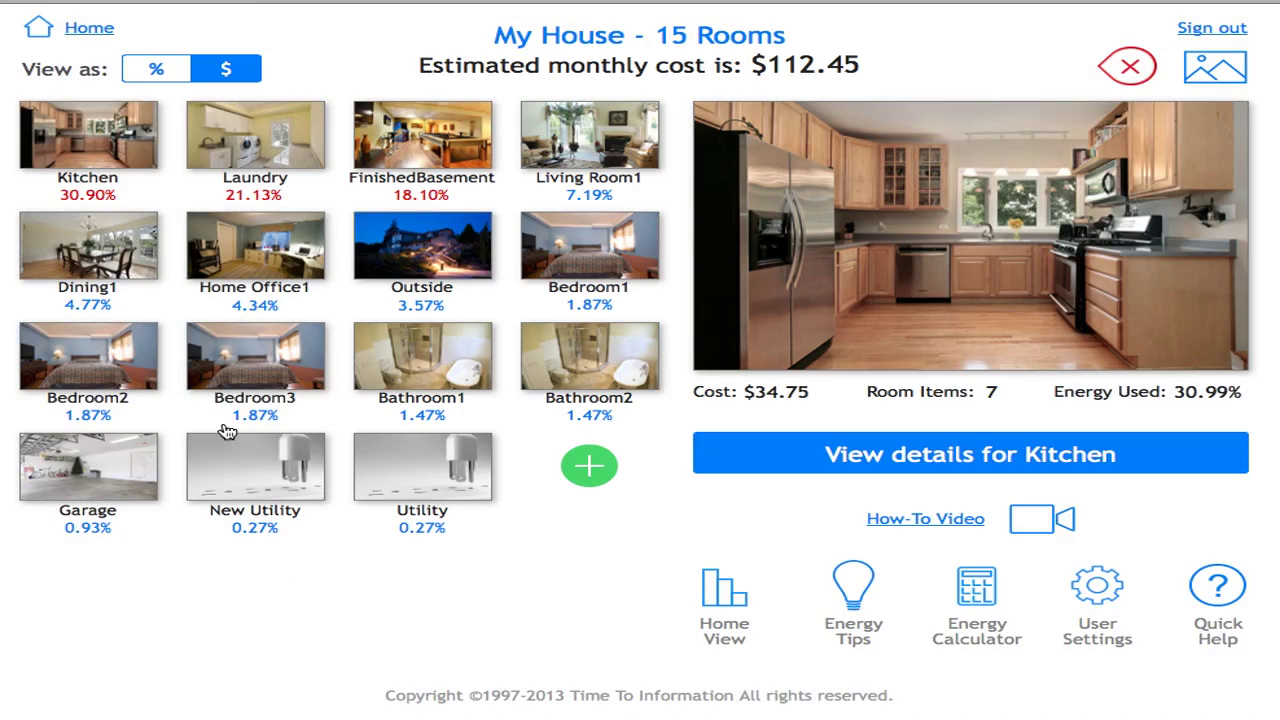
# - Review the New Utility room's single 40 W incandescent bulb, then close its item list
pyautogui.click(257, 482)
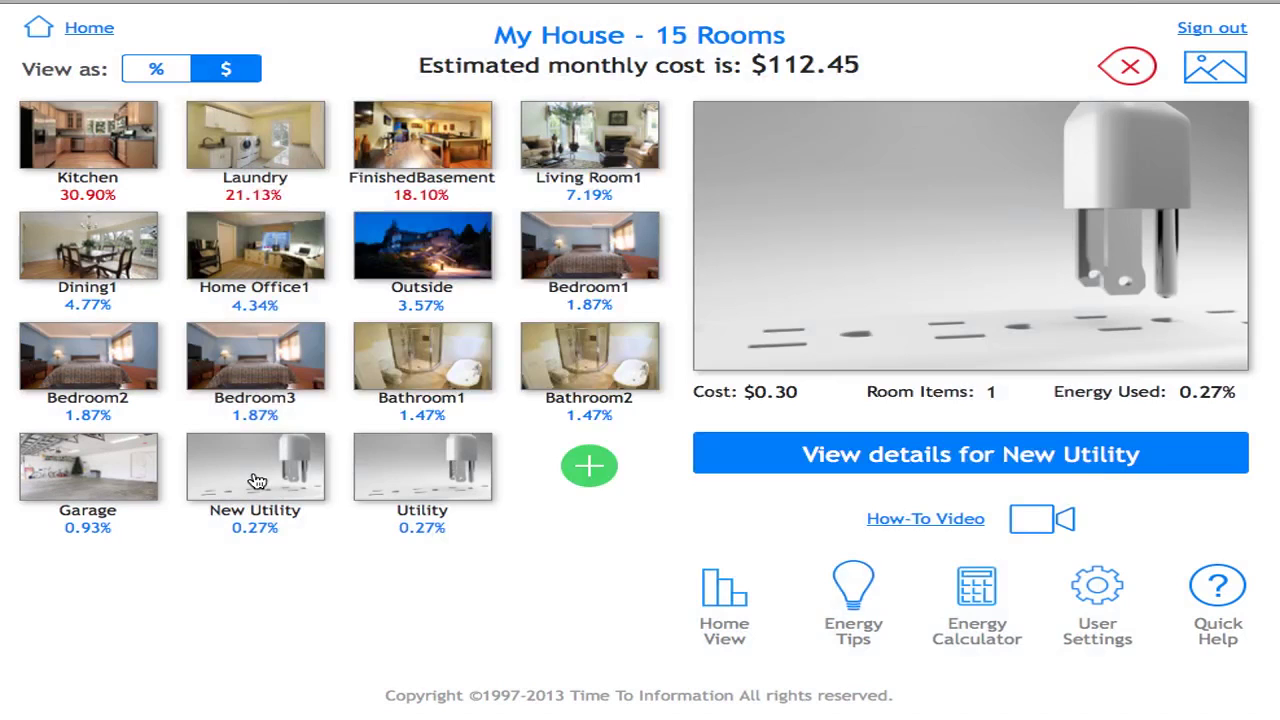
pyautogui.click(257, 482)
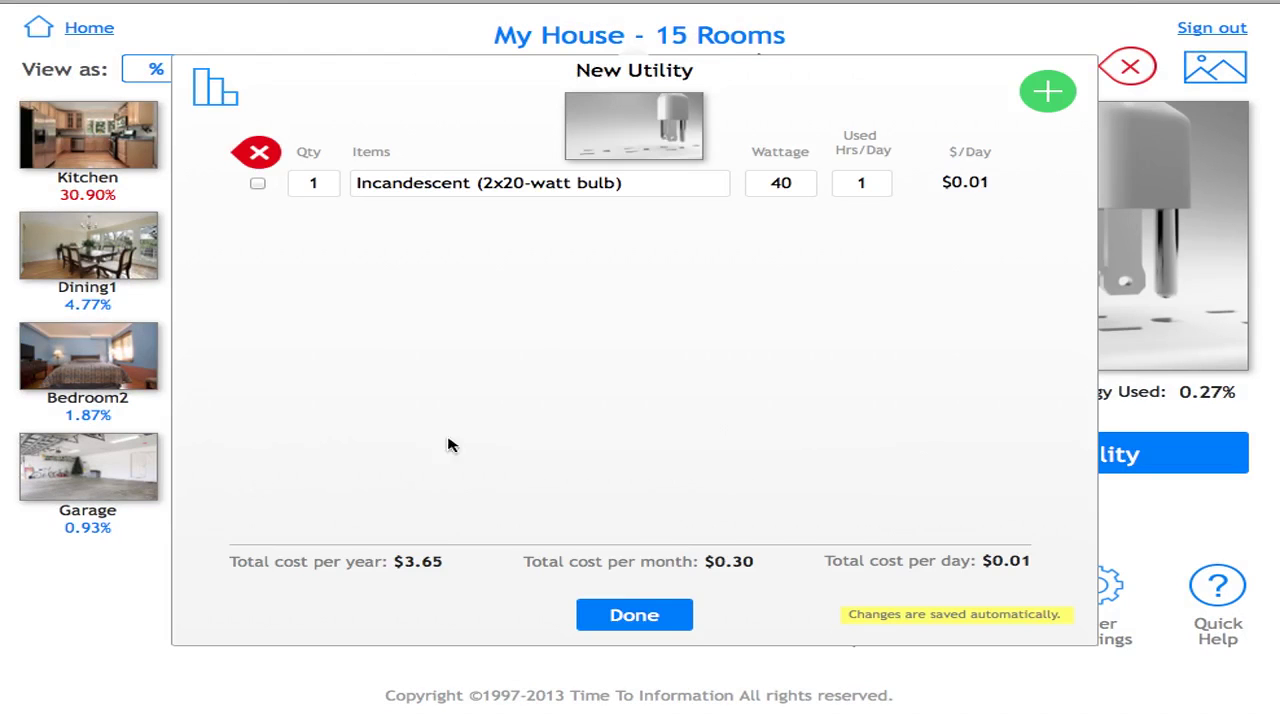
pyautogui.click(646, 613)
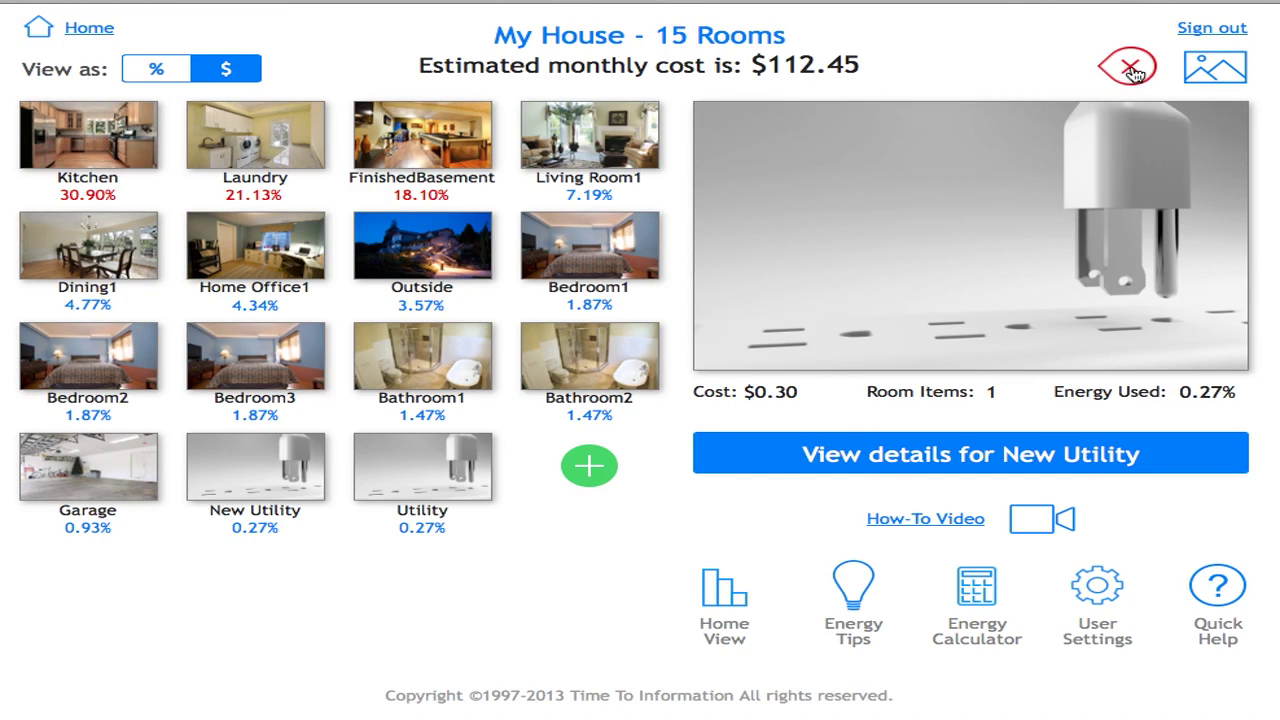
# - Delete the duplicate New Utility room, returning My House to 14 rooms at $112.15 monthly
pyautogui.click(1130, 68)
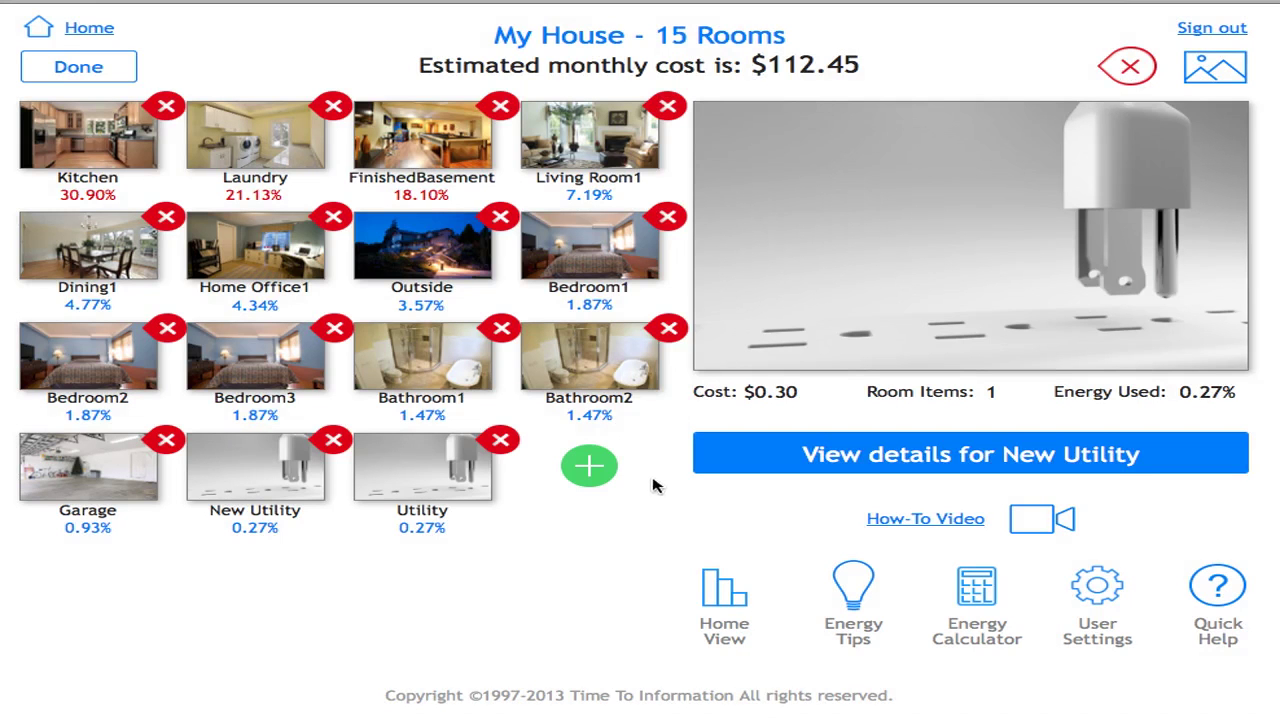
pyautogui.click(333, 446)
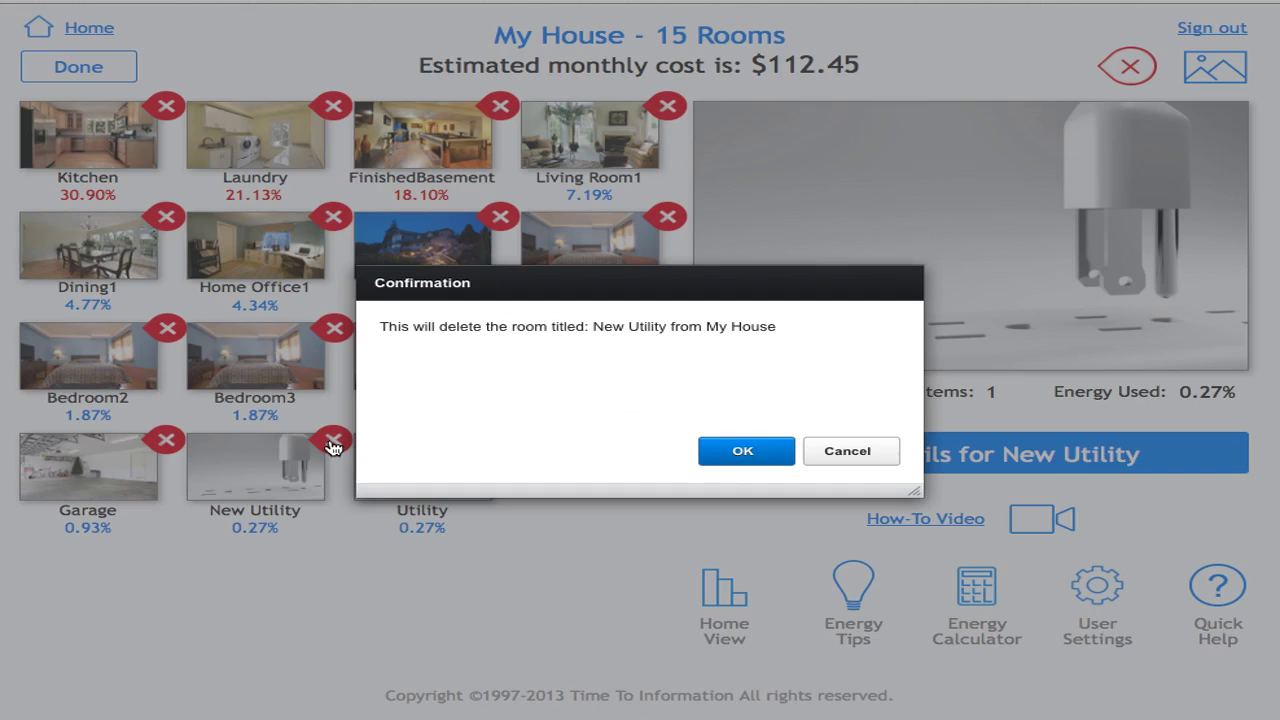
pyautogui.click(745, 455)
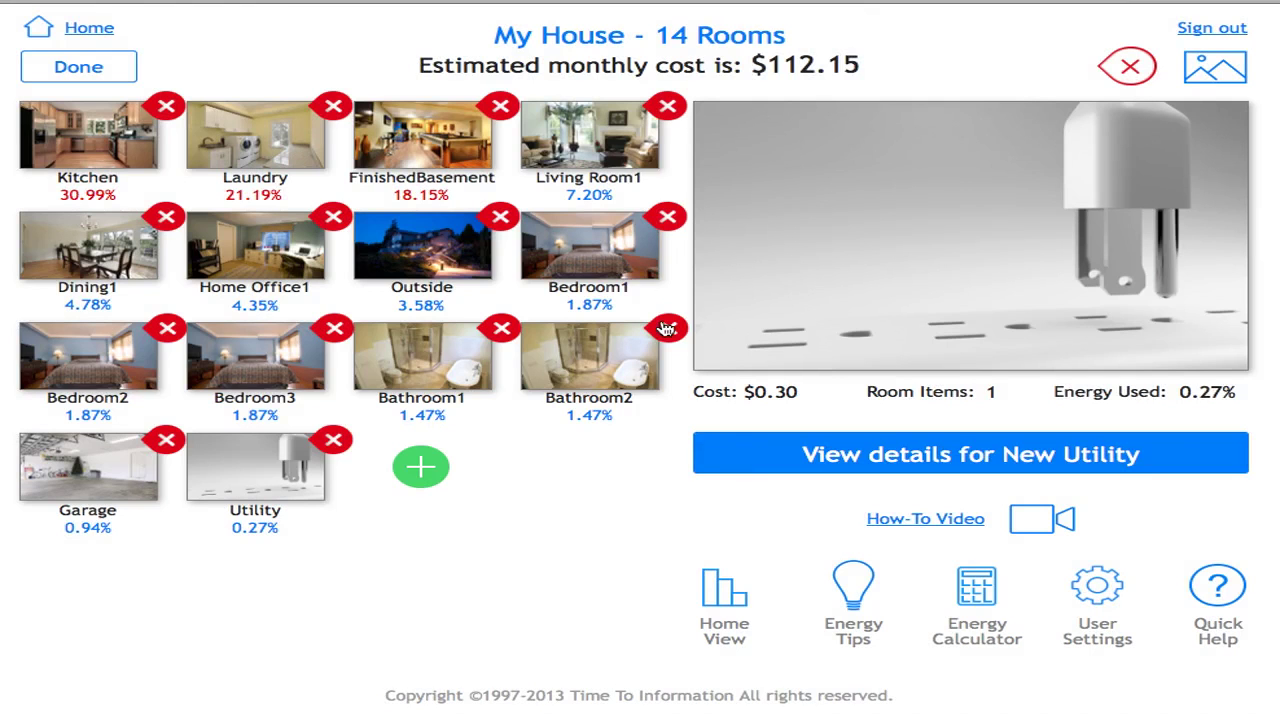
pyautogui.click(1131, 67)
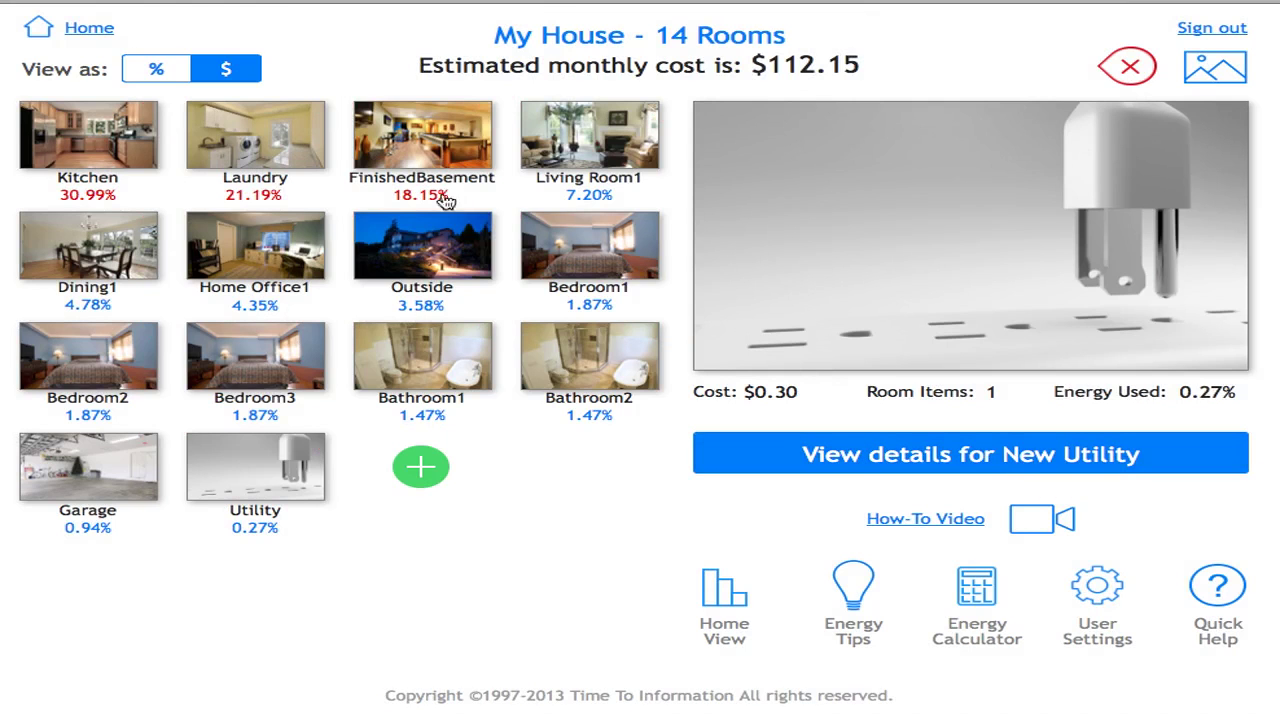
pyautogui.click(430, 140)
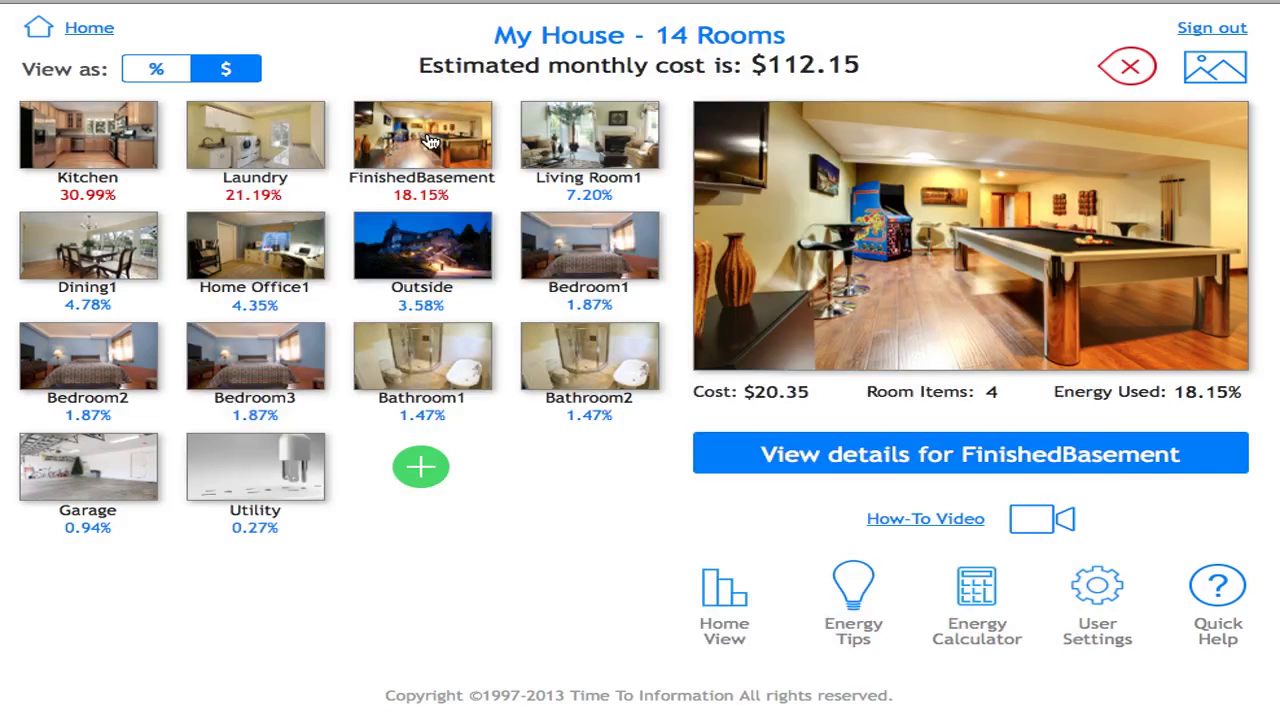
pyautogui.click(430, 140)
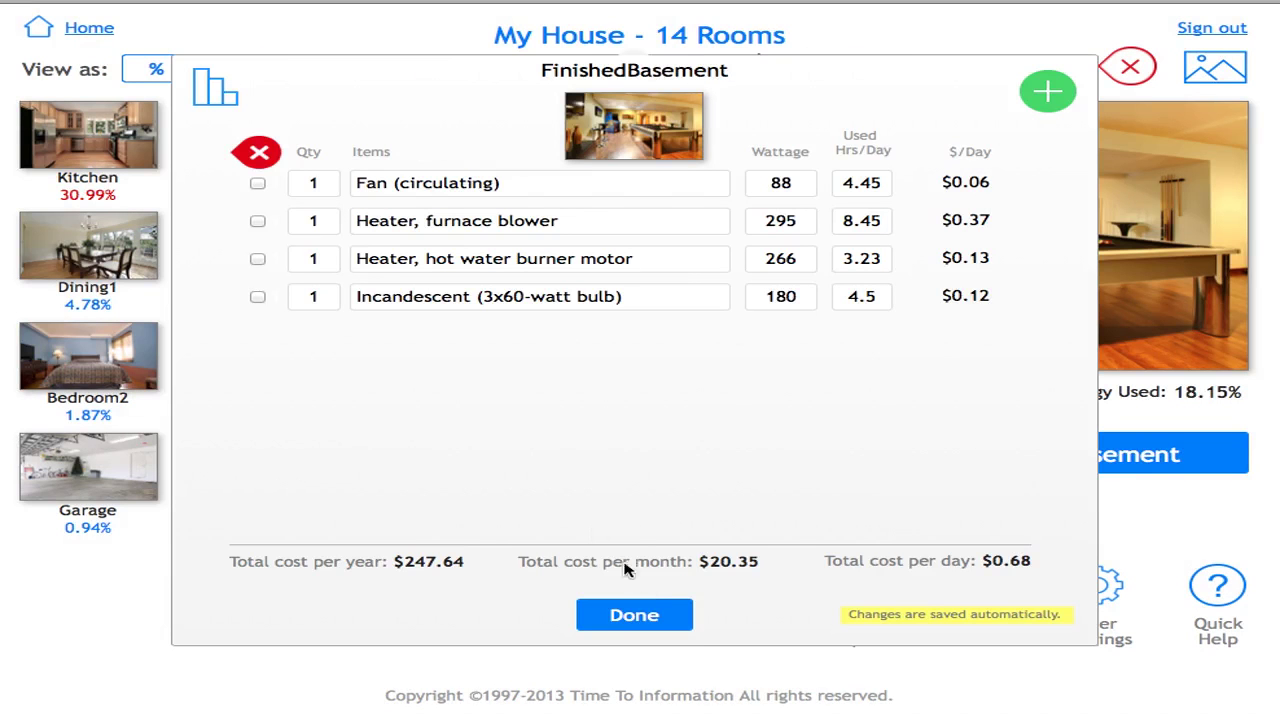
pyautogui.click(622, 617)
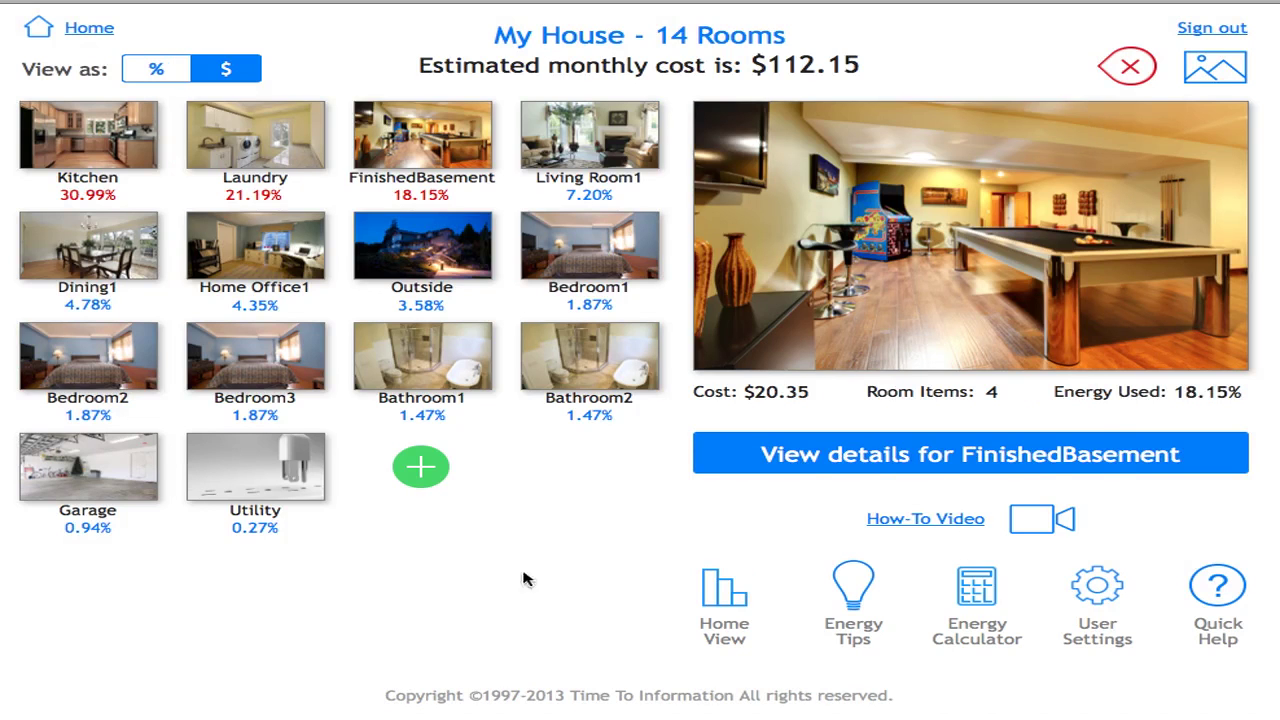
pyautogui.click(988, 457)
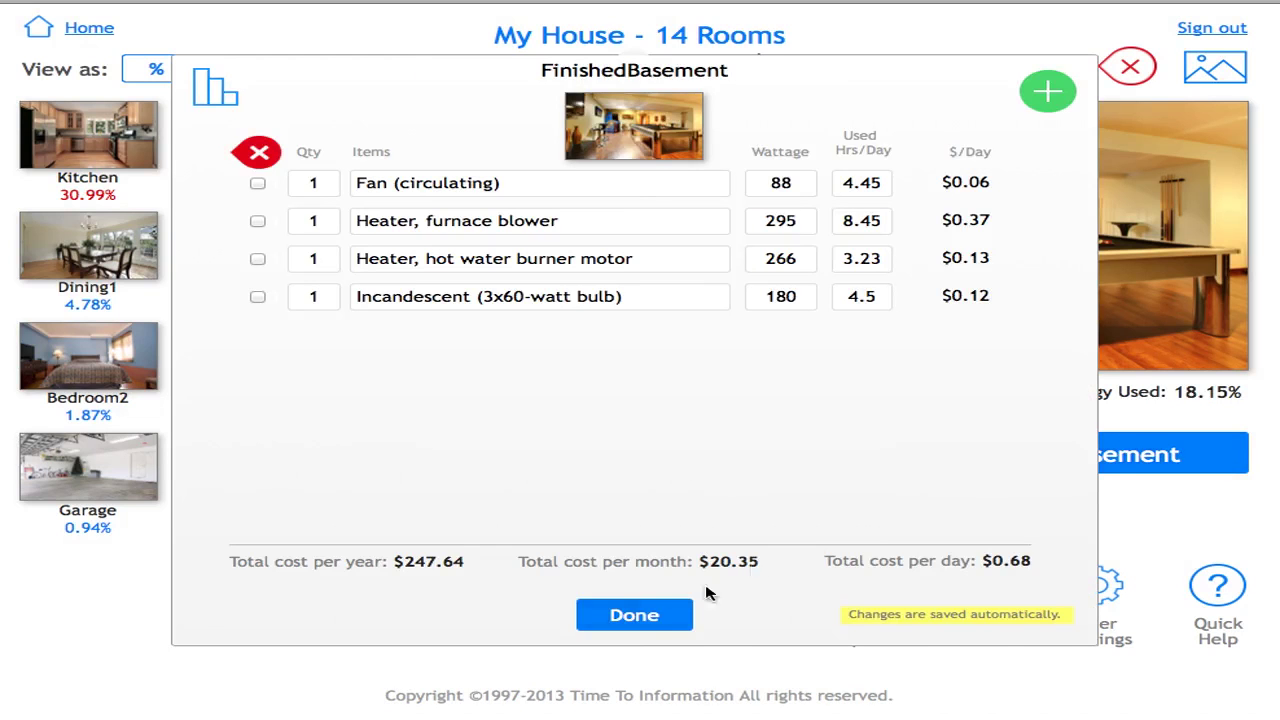
pyautogui.click(645, 615)
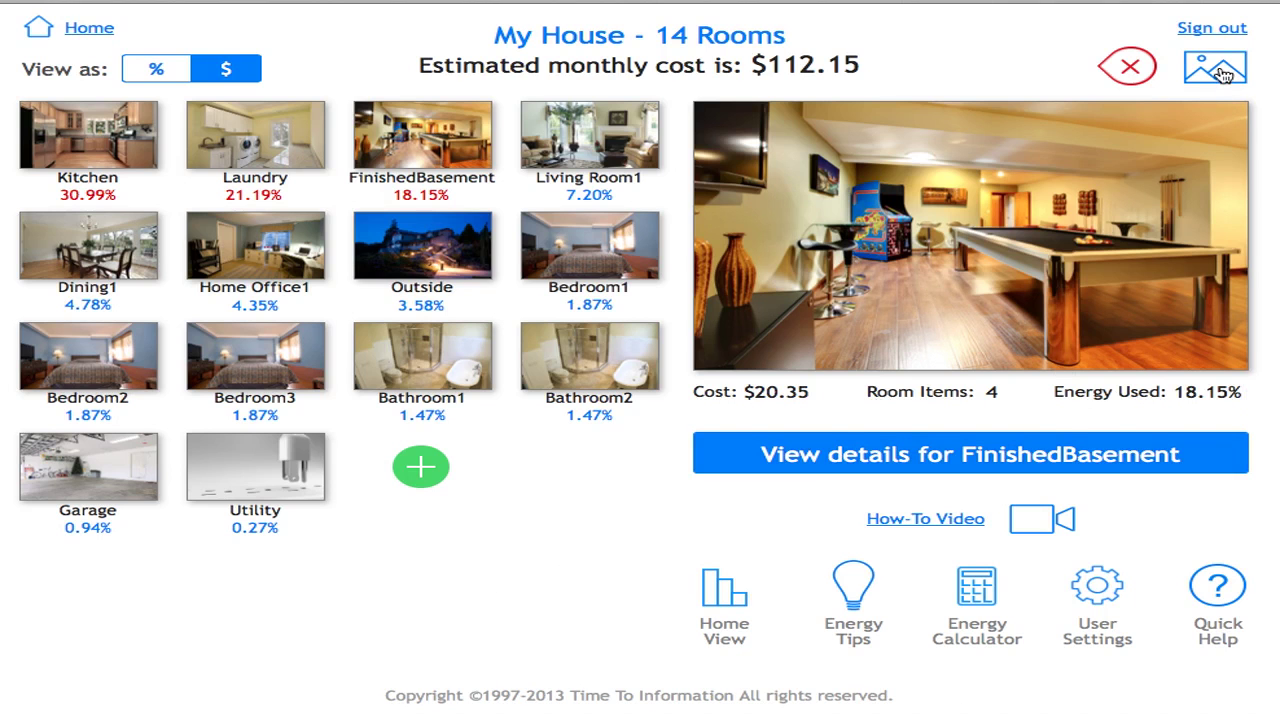
pyautogui.click(1222, 74)
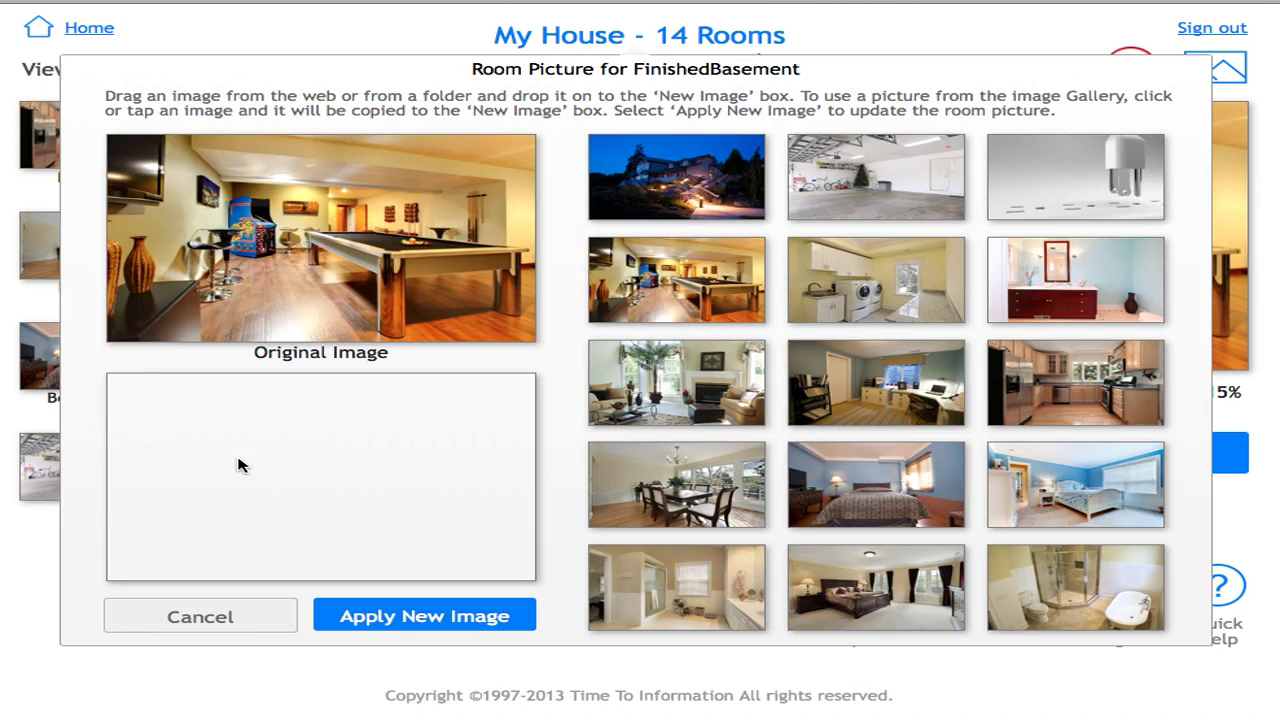
pyautogui.click(858, 398)
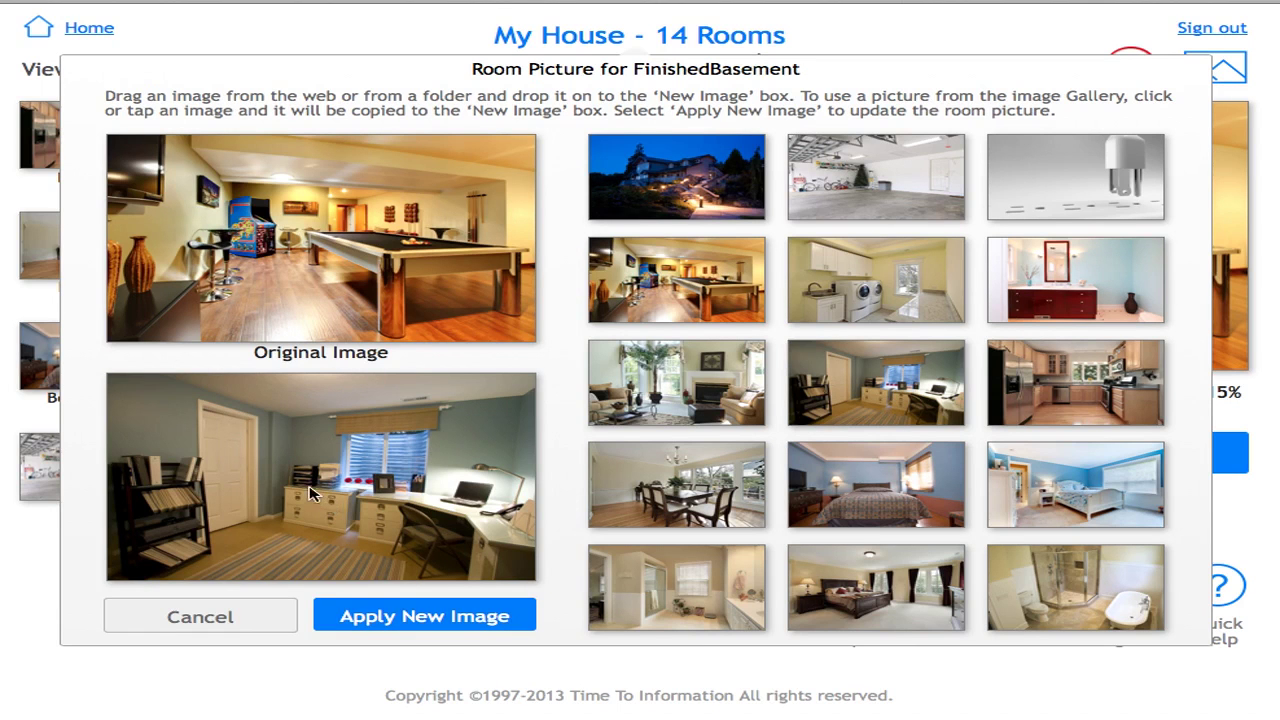
pyautogui.click(200, 618)
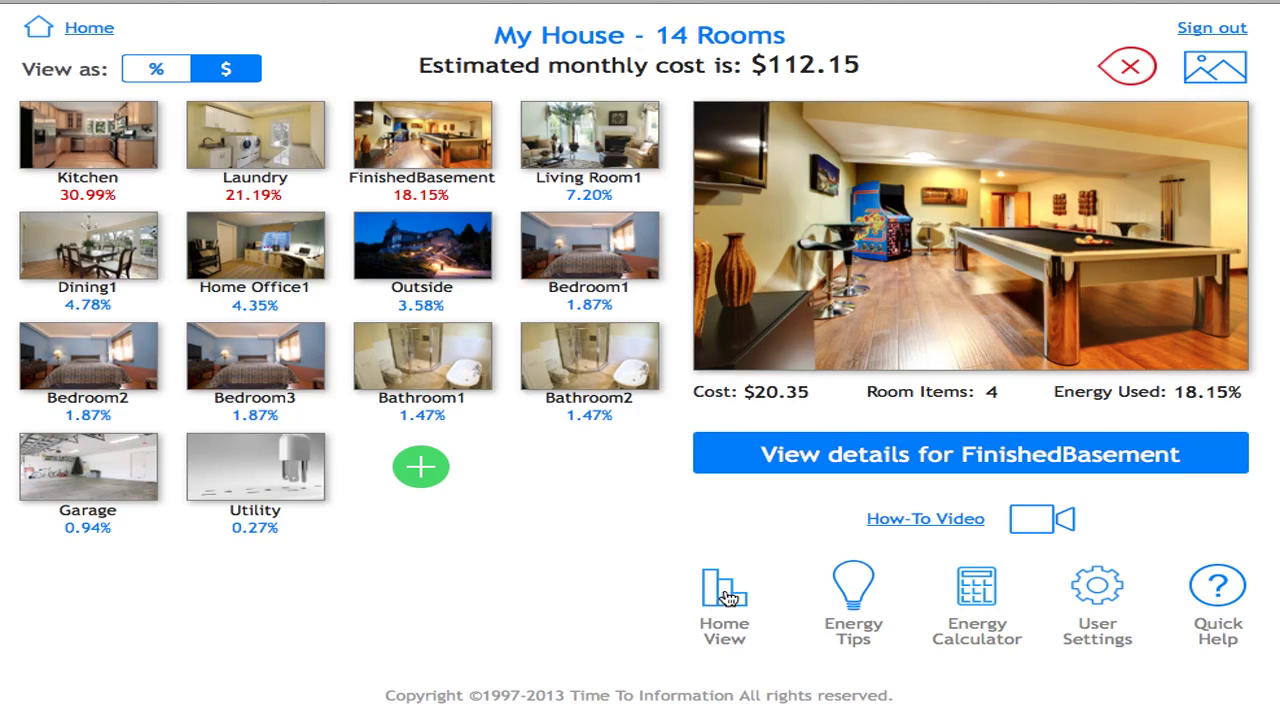
pyautogui.click(728, 597)
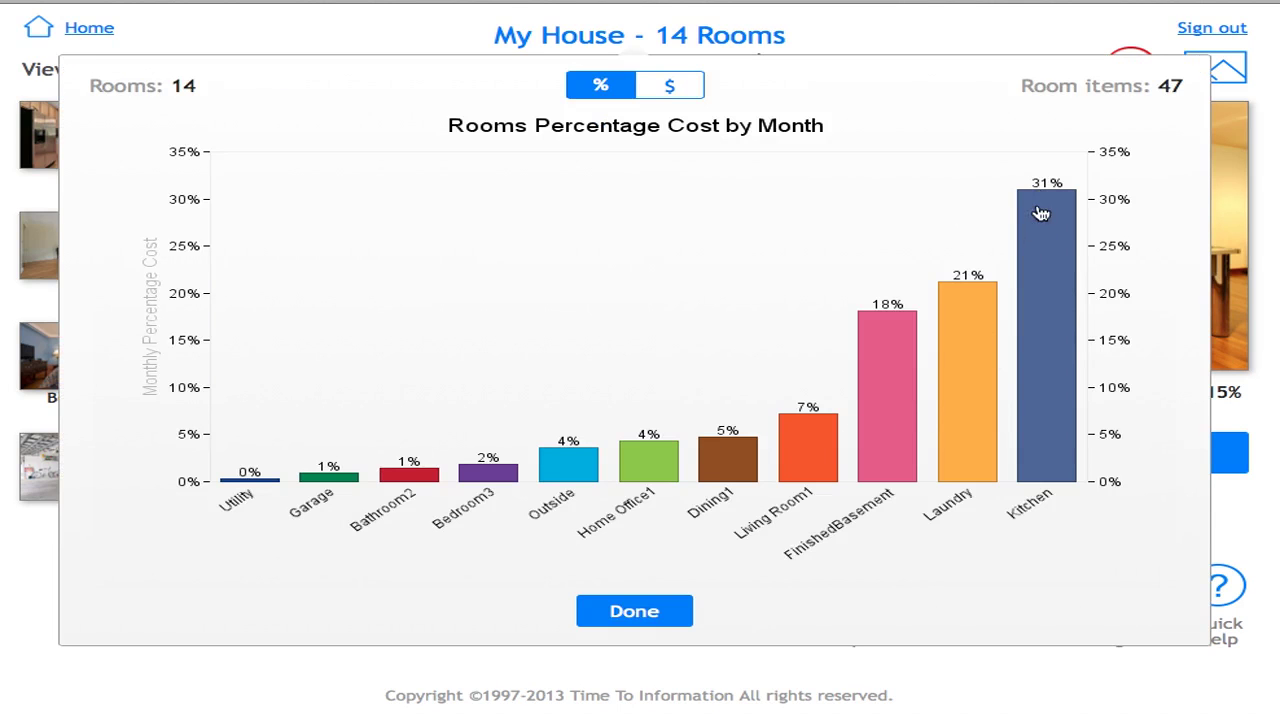
pyautogui.click(672, 88)
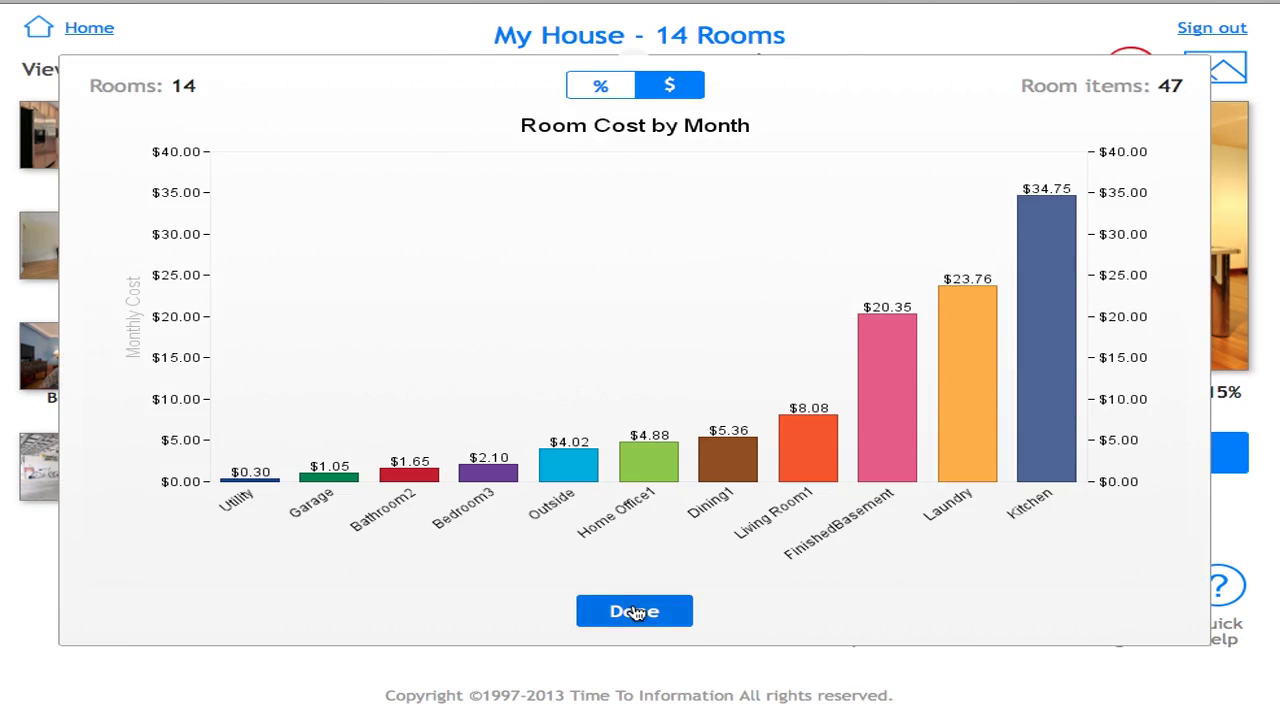
pyautogui.click(634, 611)
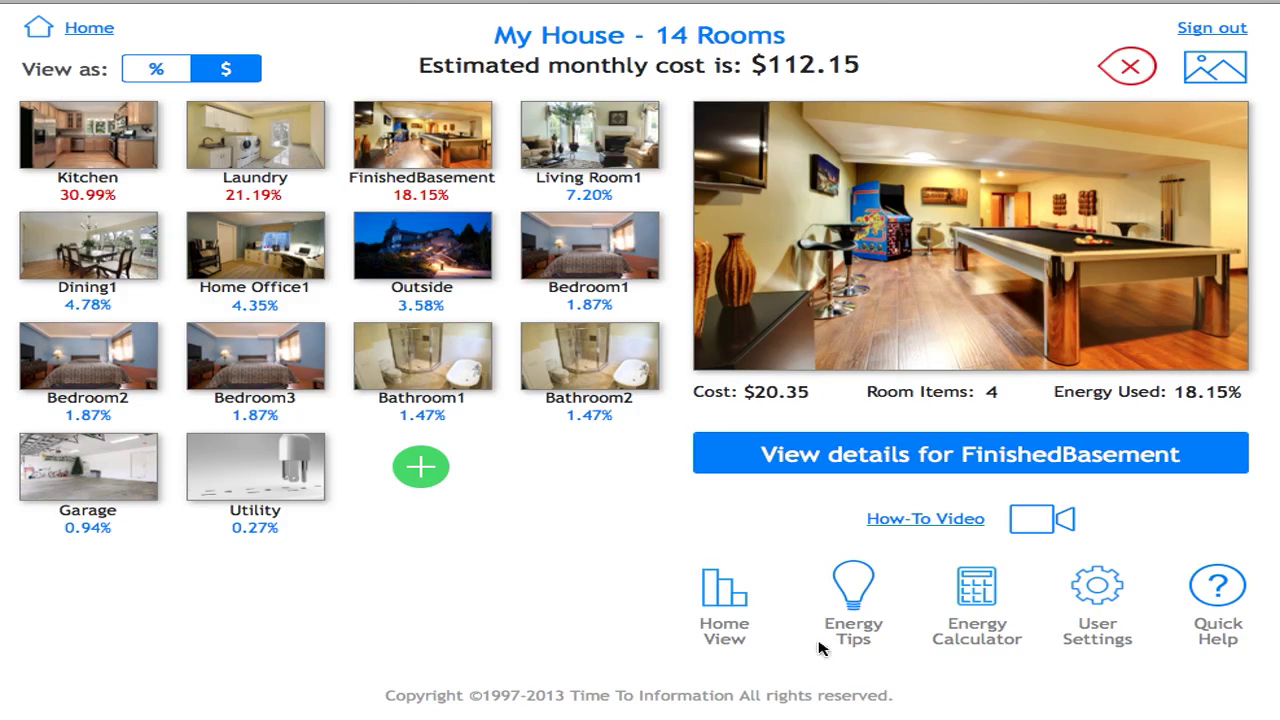
pyautogui.click(855, 585)
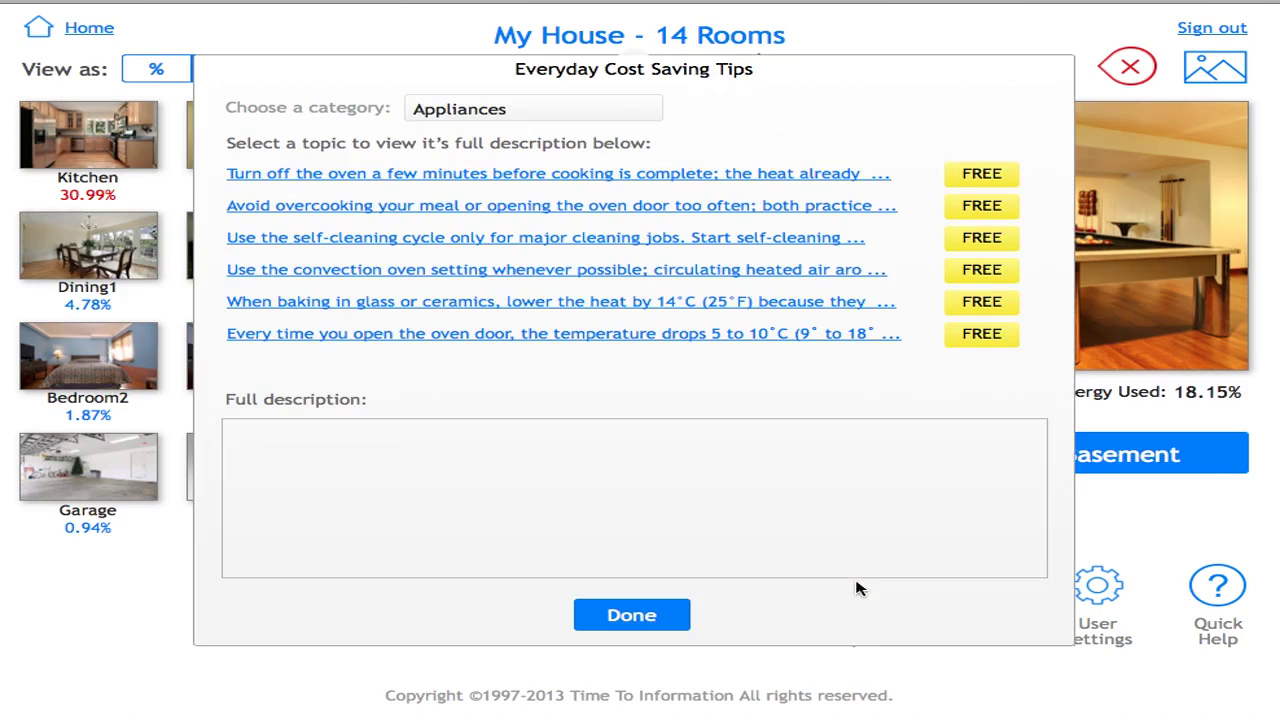
pyautogui.click(605, 112)
pyautogui.click(510, 262)
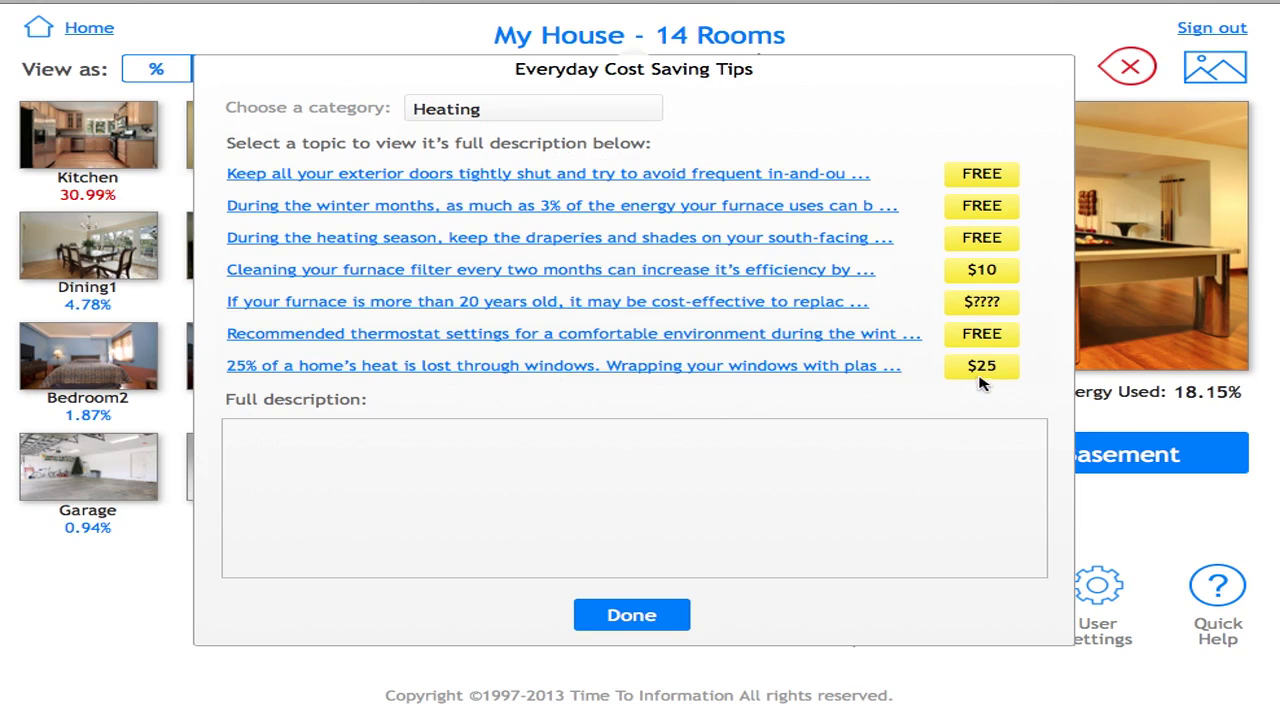
pyautogui.click(447, 366)
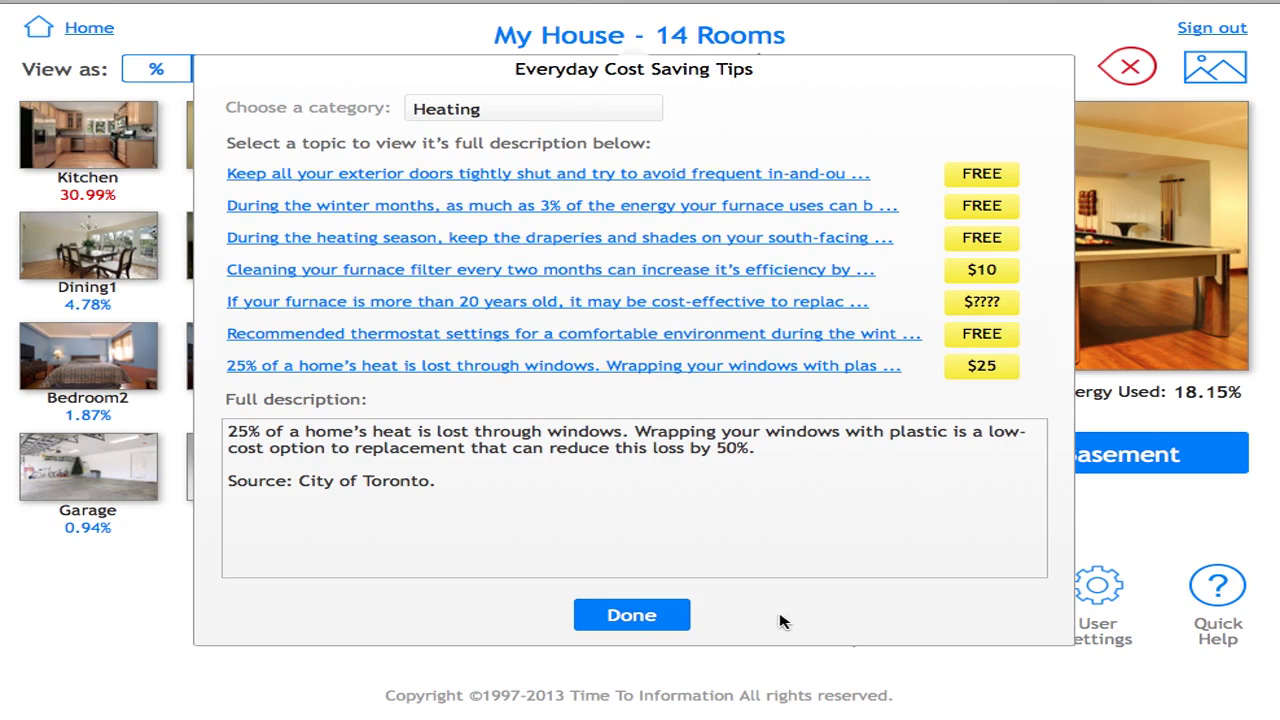
pyautogui.click(632, 614)
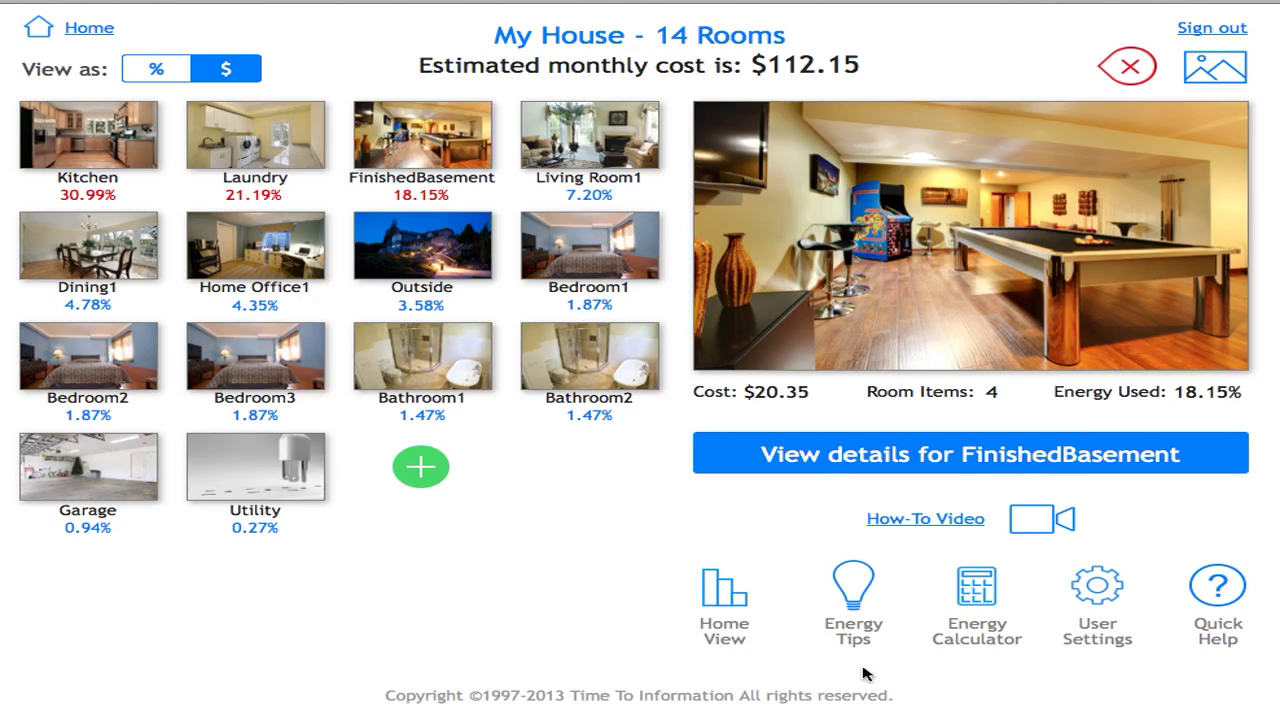
# - In the Energy Calculator, change Quantity to 2 for the 1000 W, 4-hours-daily appliance and recalculate
pyautogui.click(988, 592)
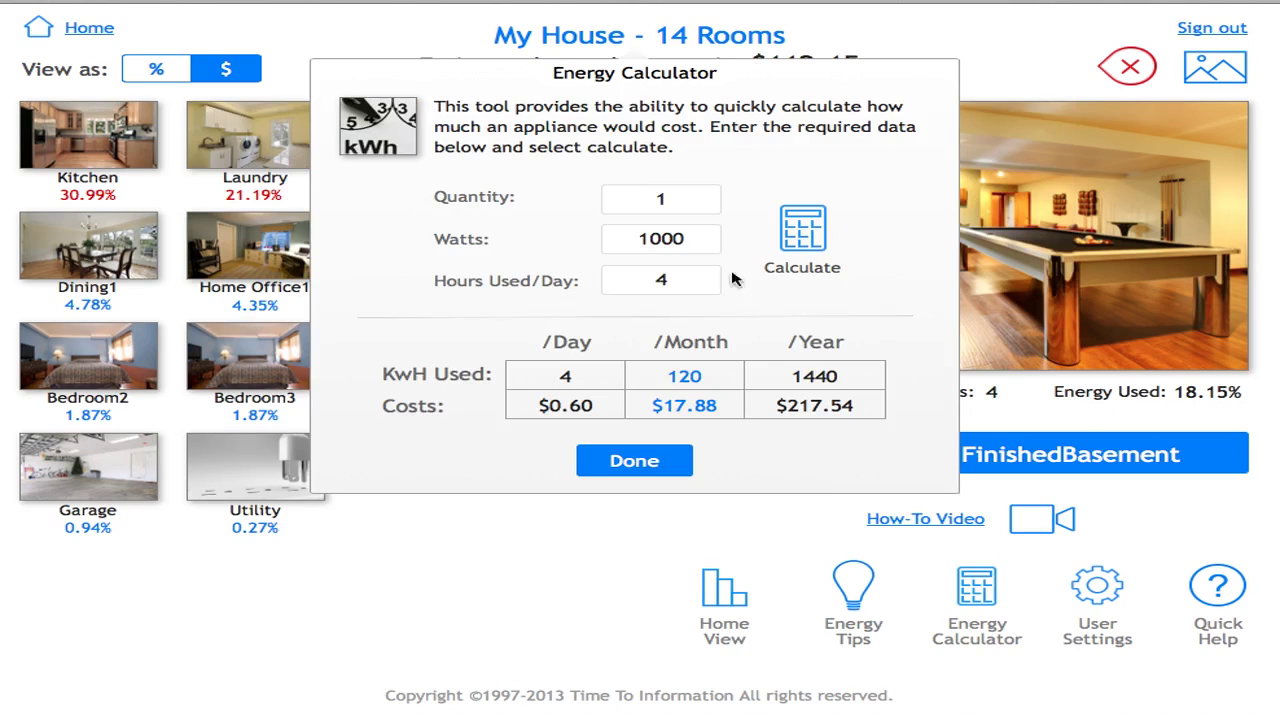
pyautogui.click(681, 200)
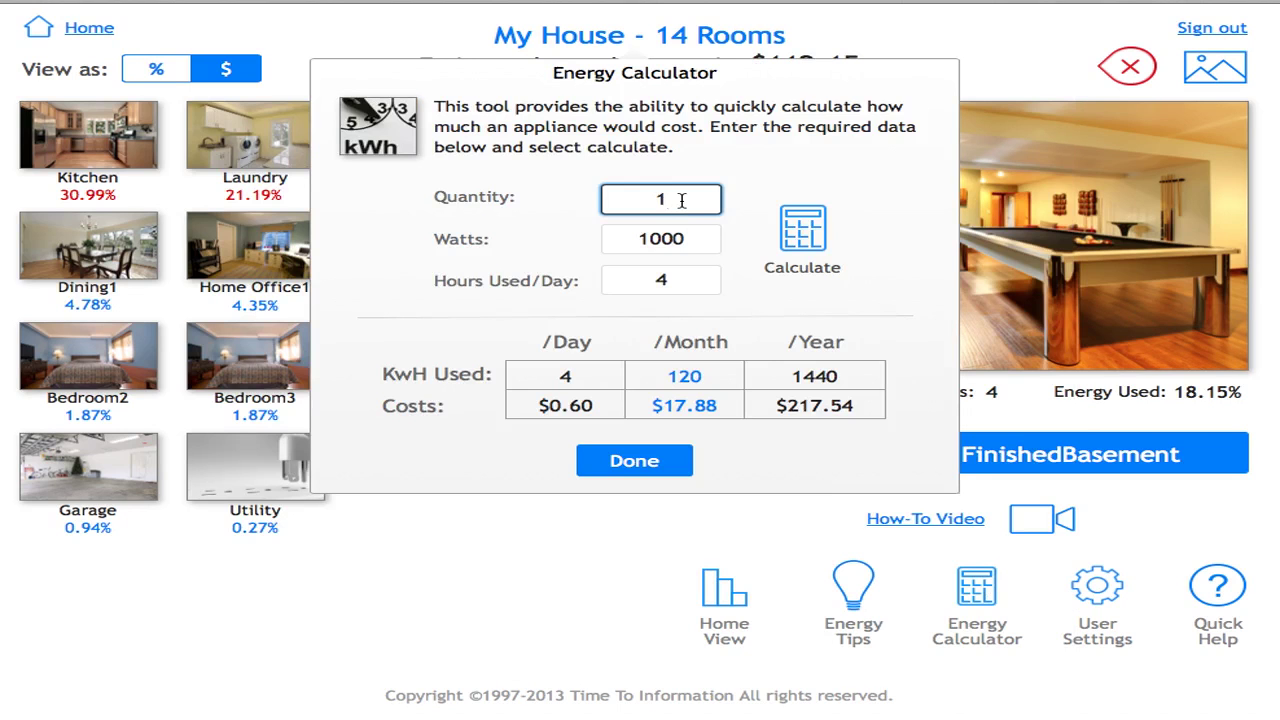
pyautogui.click(694, 239)
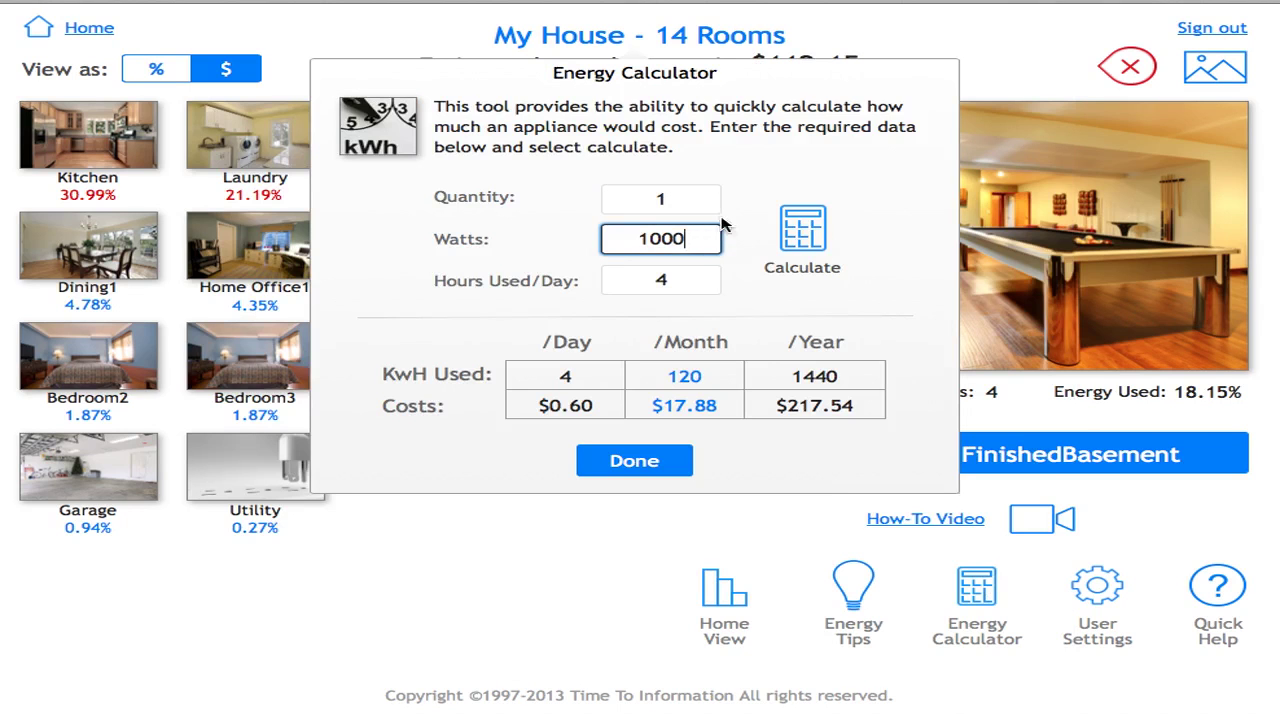
pyautogui.doubleClick(687, 200)
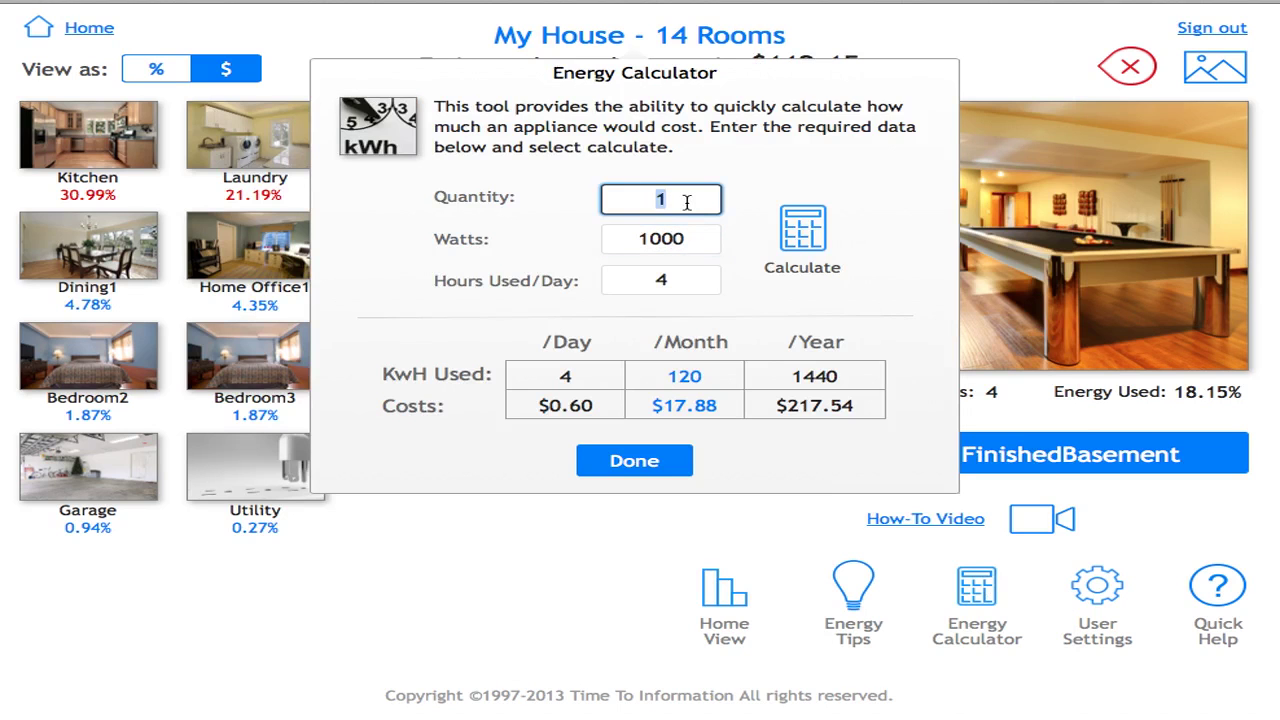
pyautogui.write('2')
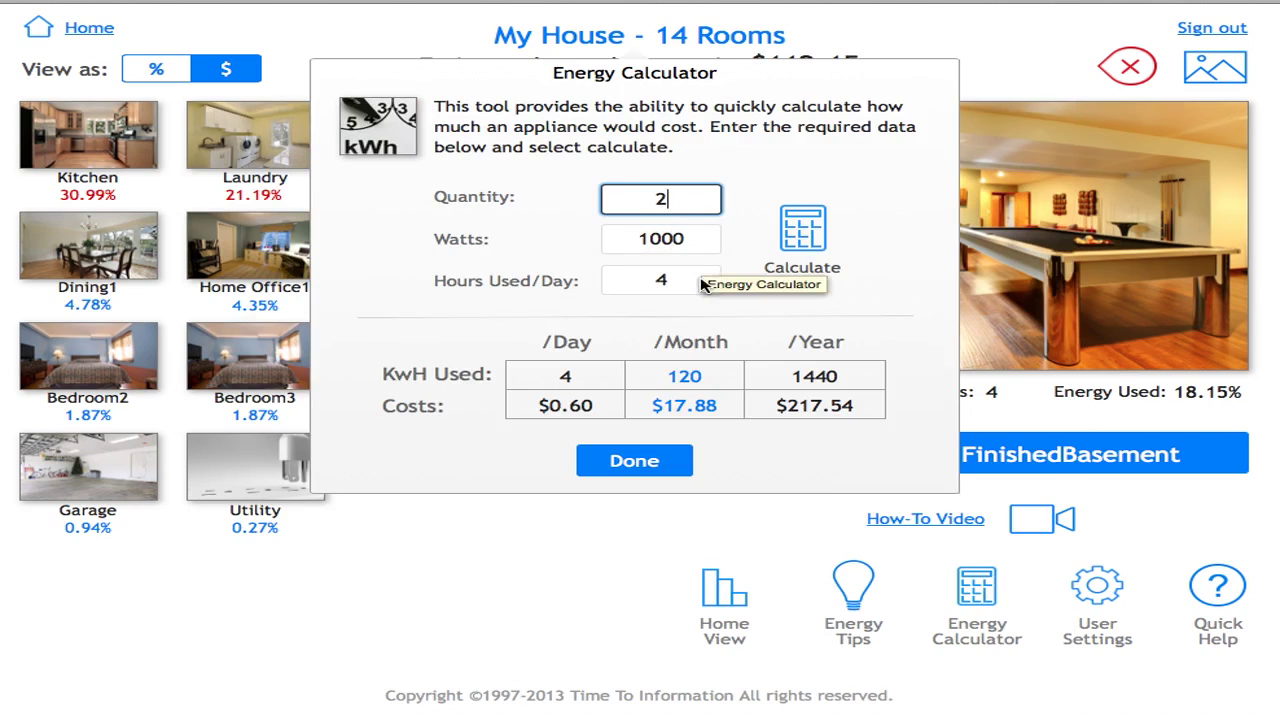
pyautogui.click(802, 240)
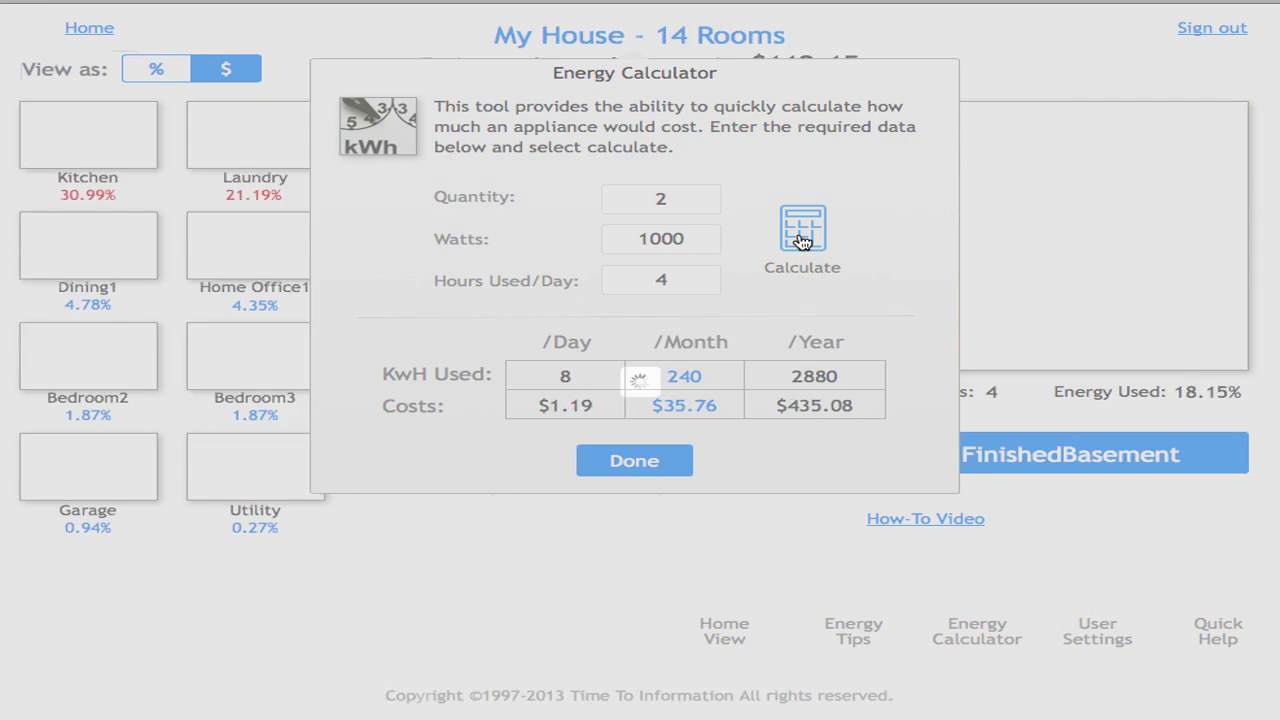